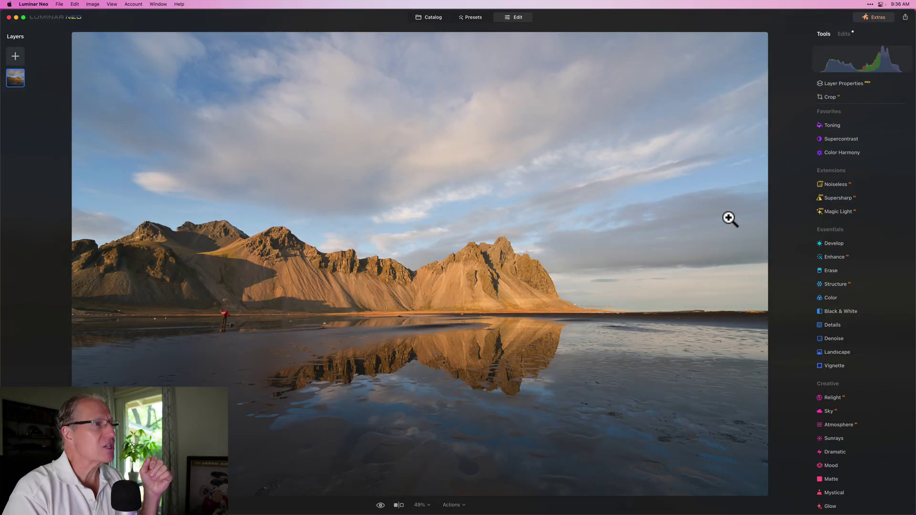
Compare the photo with its original, and apply a Structure adjustment with Amount 76
{"action": "key", "text": "backslash"}
{"action": "key", "text": "backslash"}
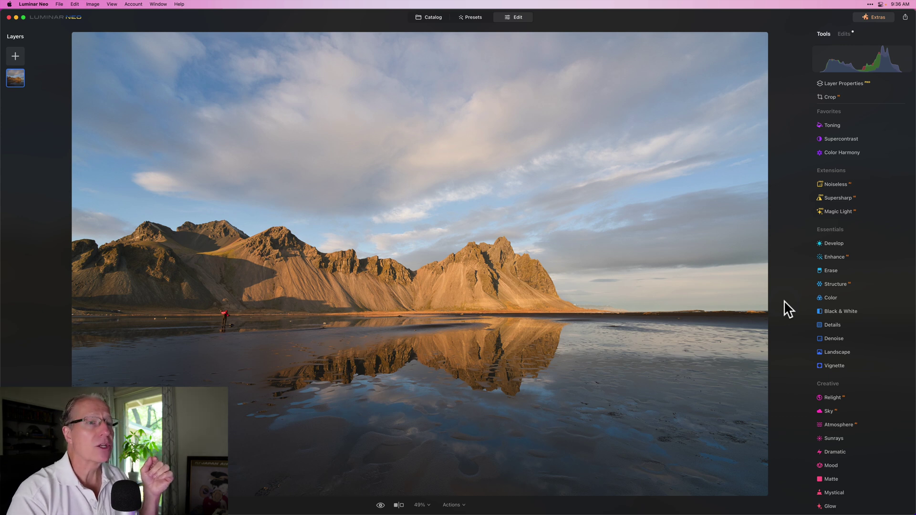
{"action": "scroll", "coordinate": [823, 318], "scroll_direction": "down", "scroll_amount": 3}
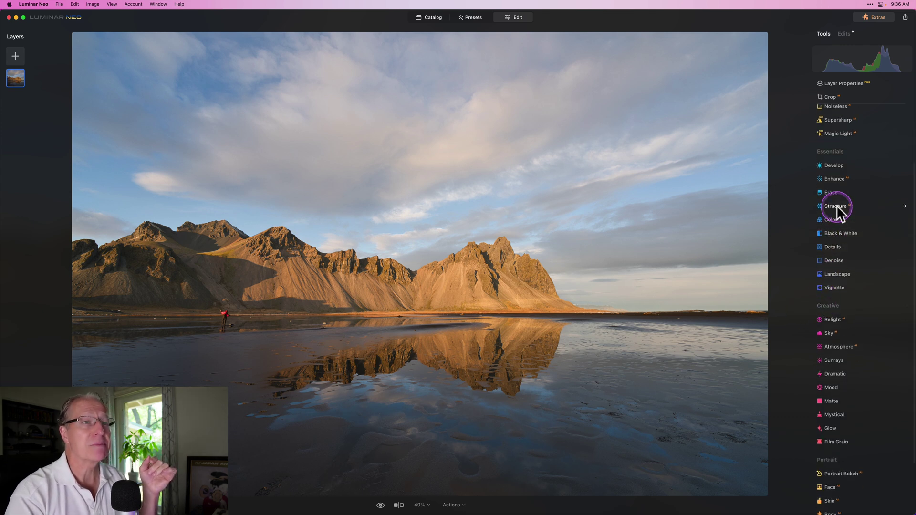
{"action": "left_click", "coordinate": [836, 206]}
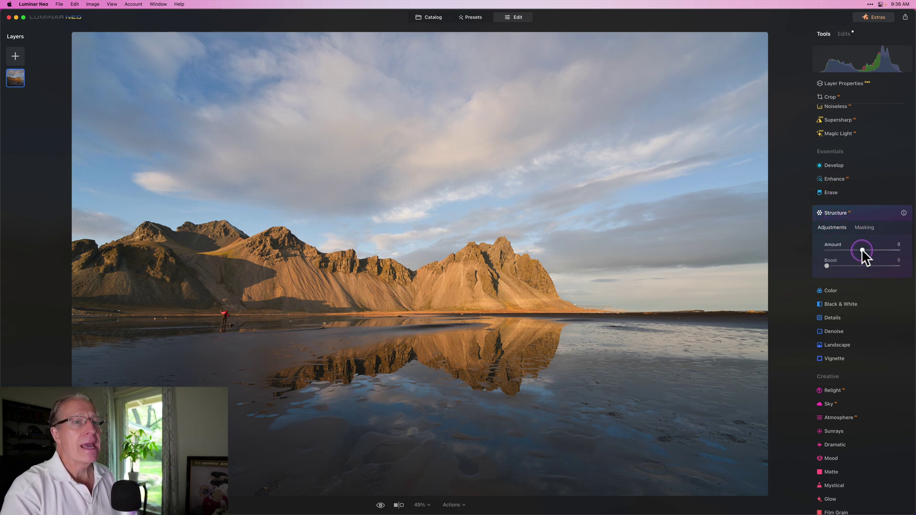
{"action": "left_click_drag", "start_coordinate": [862, 250], "coordinate": [878, 249]}
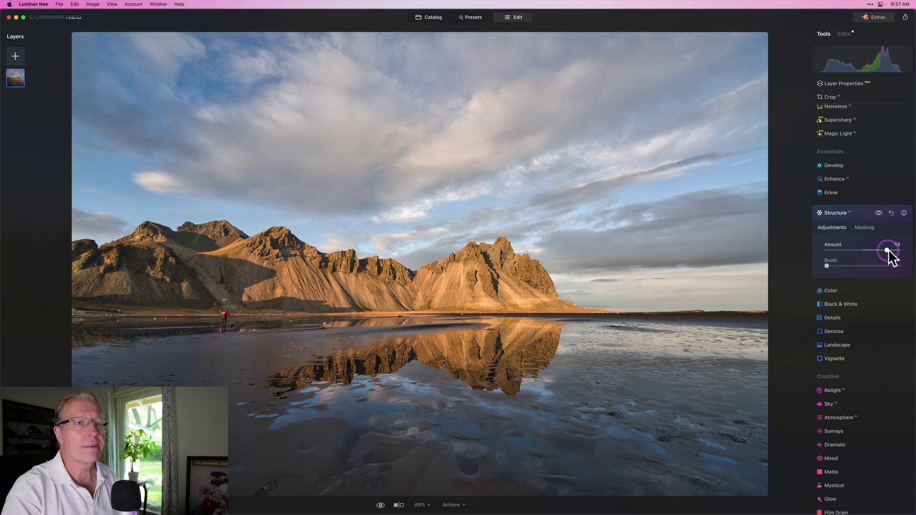
{"action": "left_click_drag", "start_coordinate": [889, 251], "coordinate": [892, 250]}
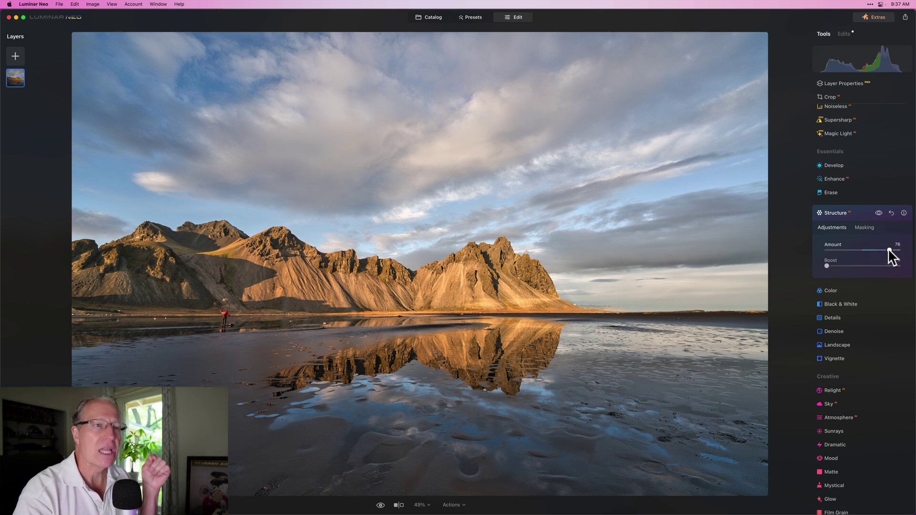
Draw a linear gradient mask for the Structure adjustment covering the wet beach, with its transition along the shoreline
{"action": "left_click", "coordinate": [865, 228]}
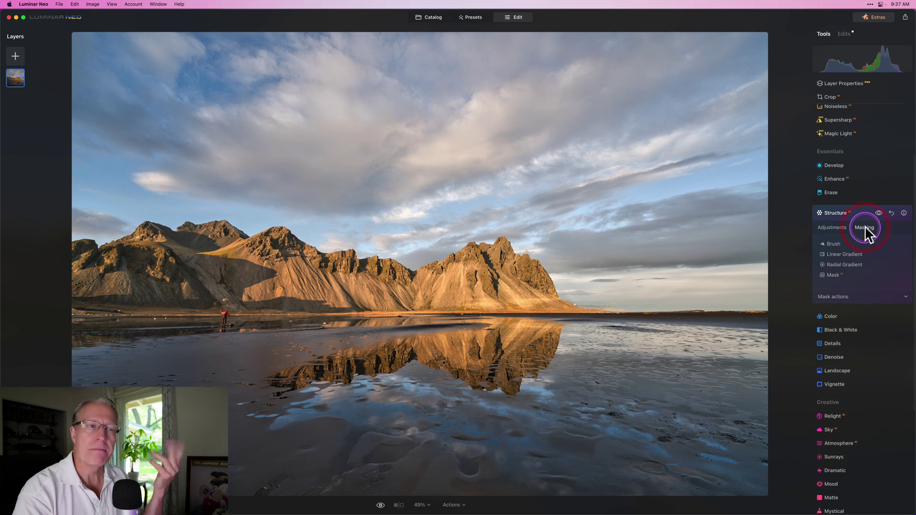
{"action": "left_click", "coordinate": [836, 262]}
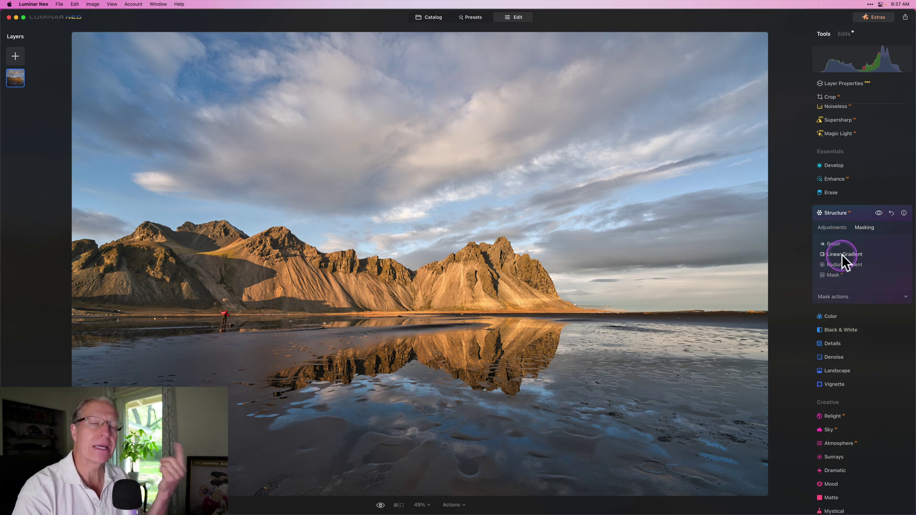
{"action": "left_click", "coordinate": [842, 254]}
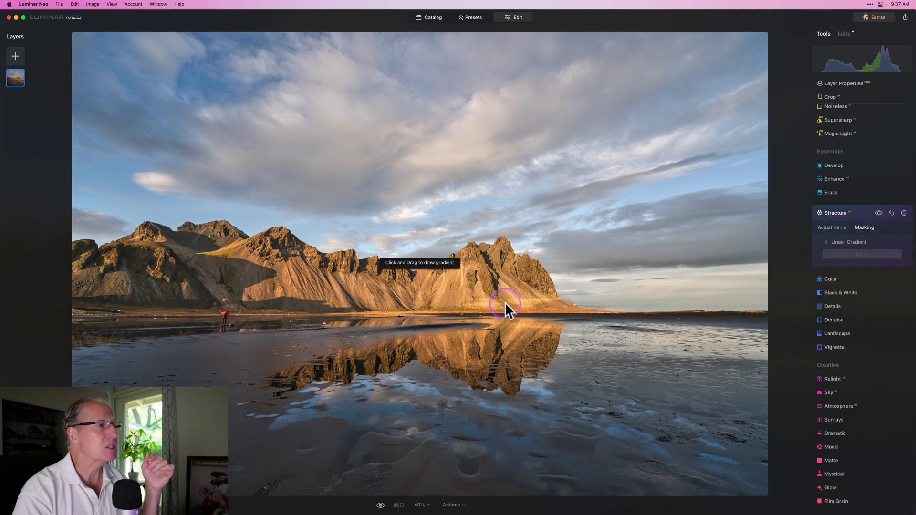
{"action": "left_click_drag", "start_coordinate": [403, 333], "coordinate": [399, 308]}
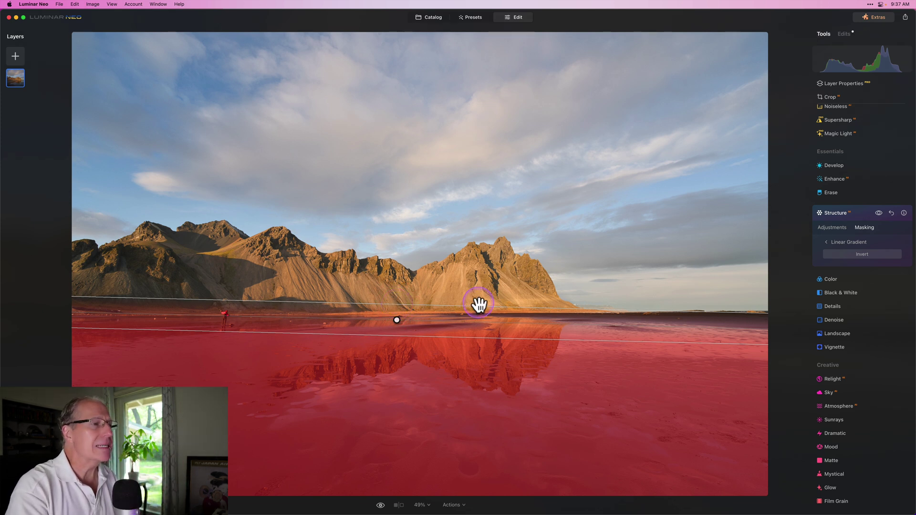
Widen the linear gradient's transition, tilt it slightly, and move it up over the base of the mountains
{"action": "left_click_drag", "start_coordinate": [483, 324], "coordinate": [482, 323]}
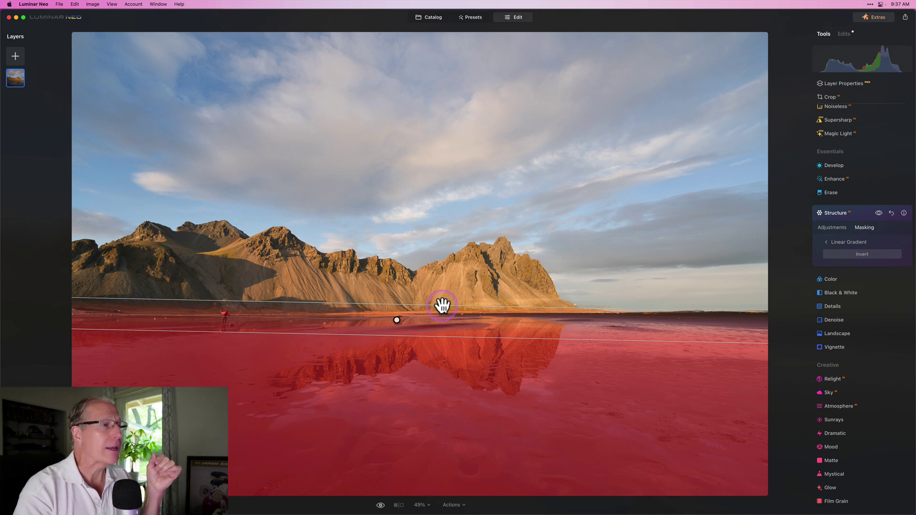
{"action": "left_click_drag", "start_coordinate": [442, 306], "coordinate": [443, 283]}
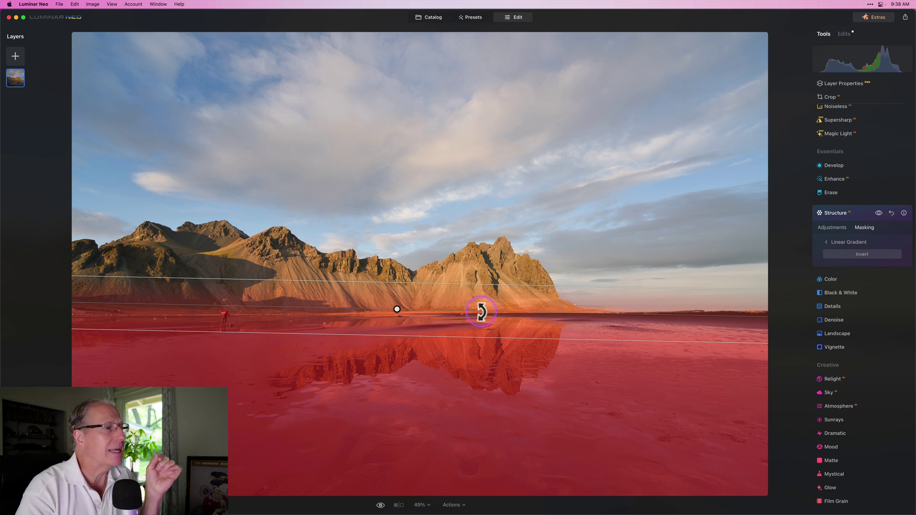
{"action": "mouse_move", "coordinate": [481, 285]}
{"action": "left_mouse_down"}
{"action": "mouse_move", "coordinate": [485, 322]}
{"action": "mouse_move", "coordinate": [484, 298]}
{"action": "mouse_move", "coordinate": [497, 321]}
{"action": "mouse_move", "coordinate": [459, 292]}
{"action": "mouse_move", "coordinate": [456, 221]}
{"action": "mouse_move", "coordinate": [460, 323]}
{"action": "mouse_move", "coordinate": [458, 295]}
{"action": "mouse_move", "coordinate": [493, 321]}
{"action": "left_mouse_up"}
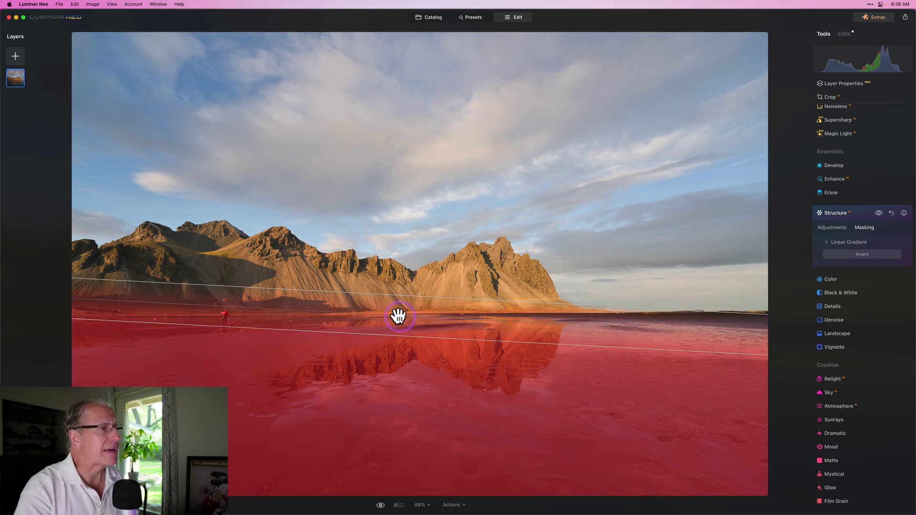
{"action": "left_click_drag", "start_coordinate": [397, 316], "coordinate": [410, 275]}
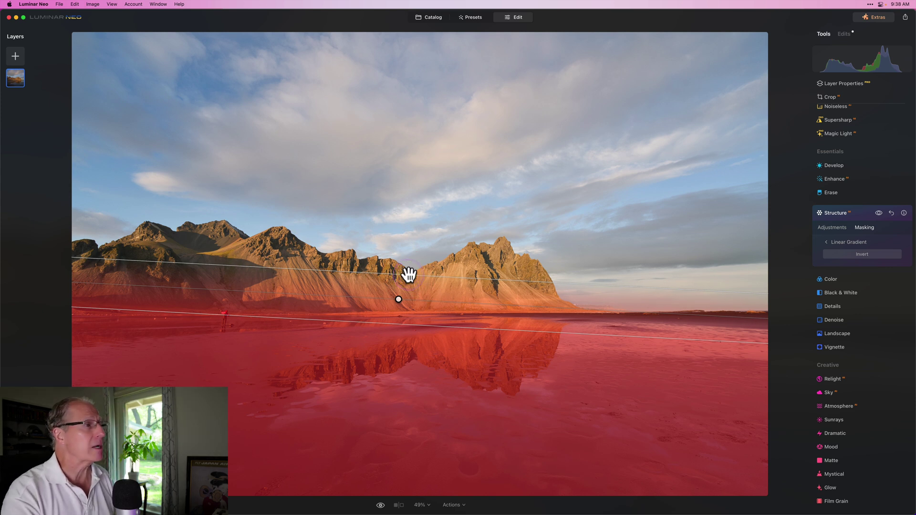
{"action": "left_click", "coordinate": [419, 287]}
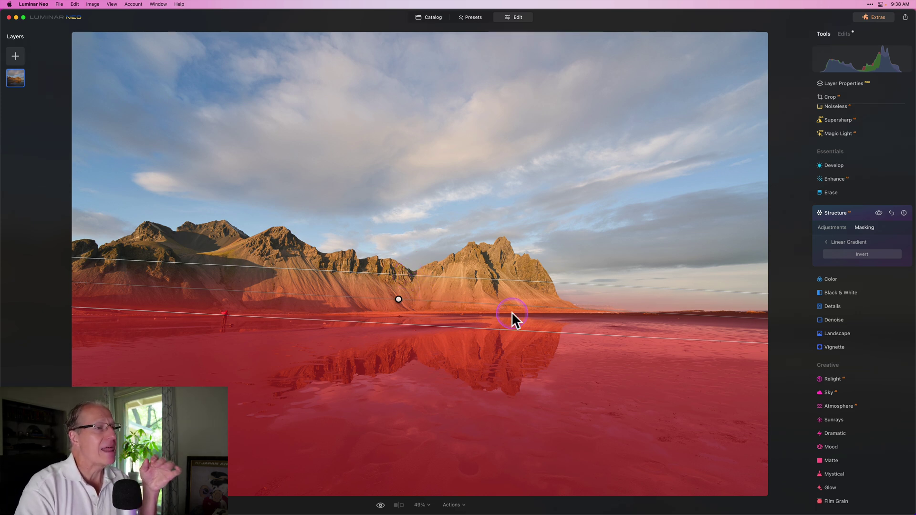
{"action": "left_click", "coordinate": [827, 242]}
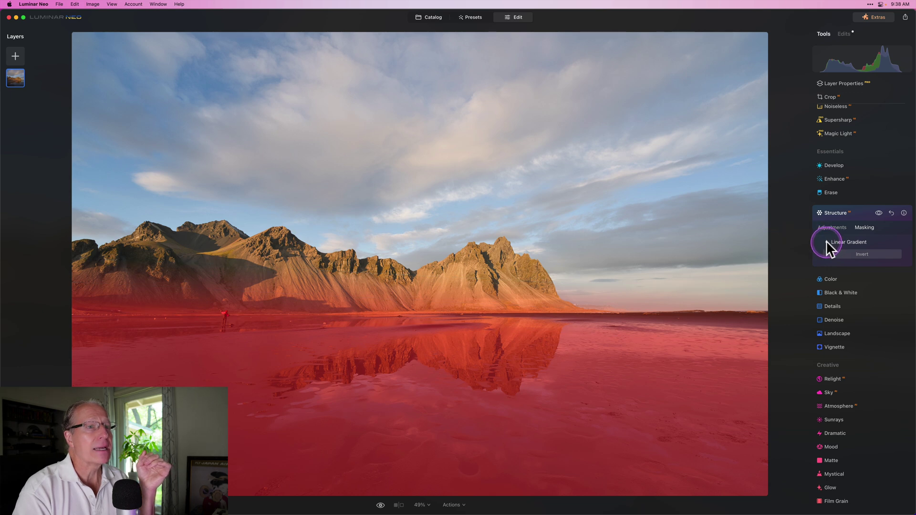
Compare the photo with and without the gradient-masked Structure adjustment
{"action": "left_click", "coordinate": [878, 213]}
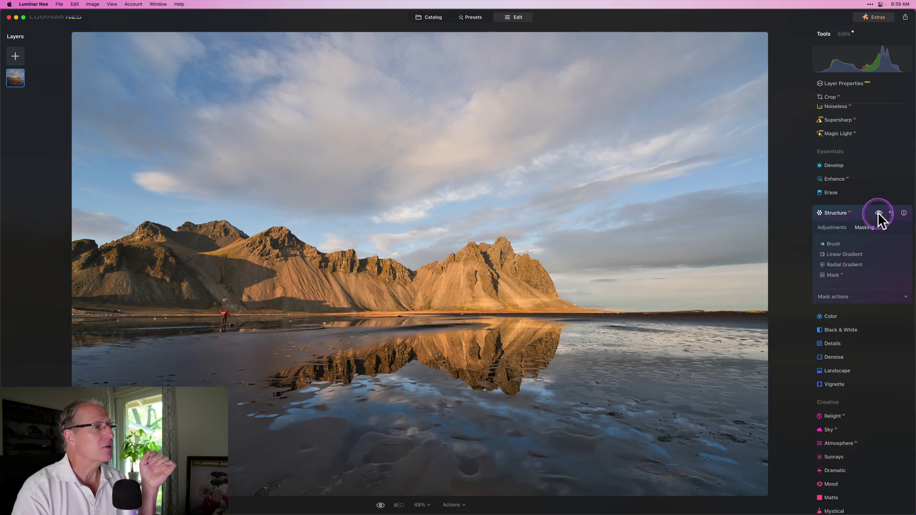
{"action": "left_click", "coordinate": [877, 213]}
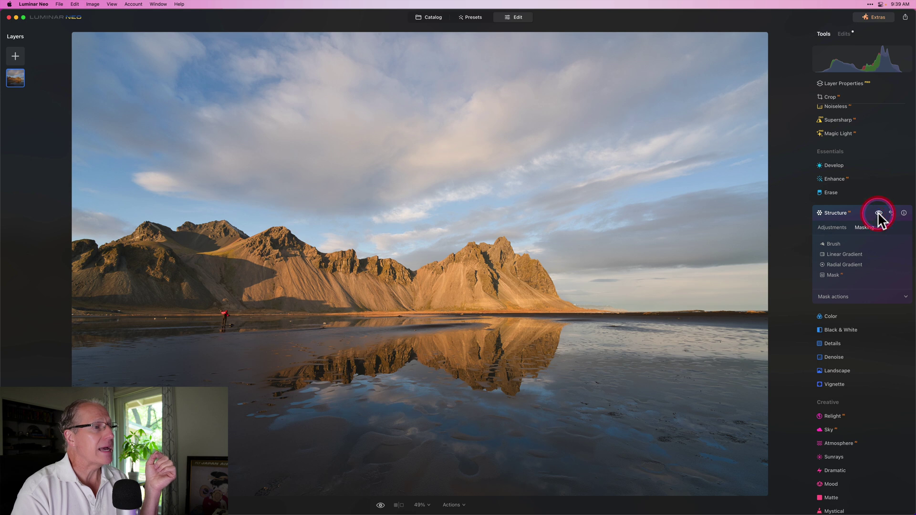
{"action": "left_click", "coordinate": [878, 213]}
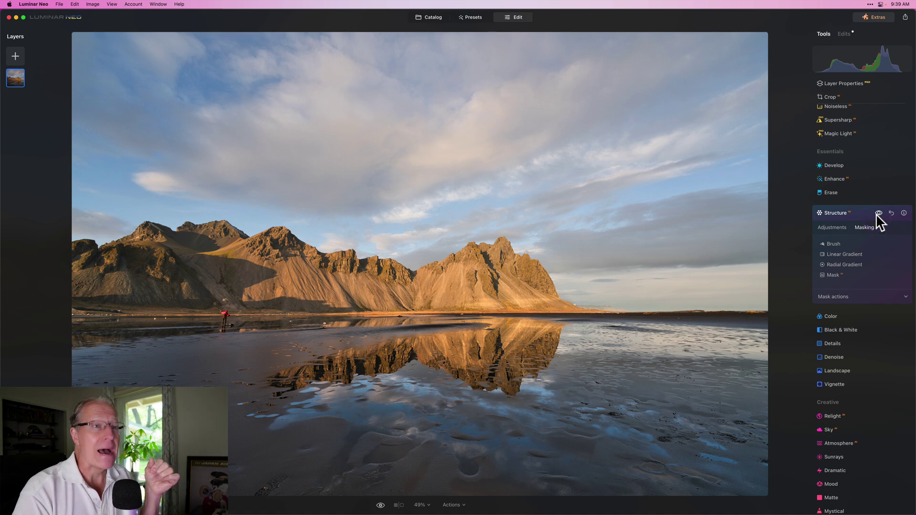
Paint the mountains into the Structure mask with a brush of size 100, softness 100 and strength 100
{"action": "left_click", "coordinate": [835, 243]}
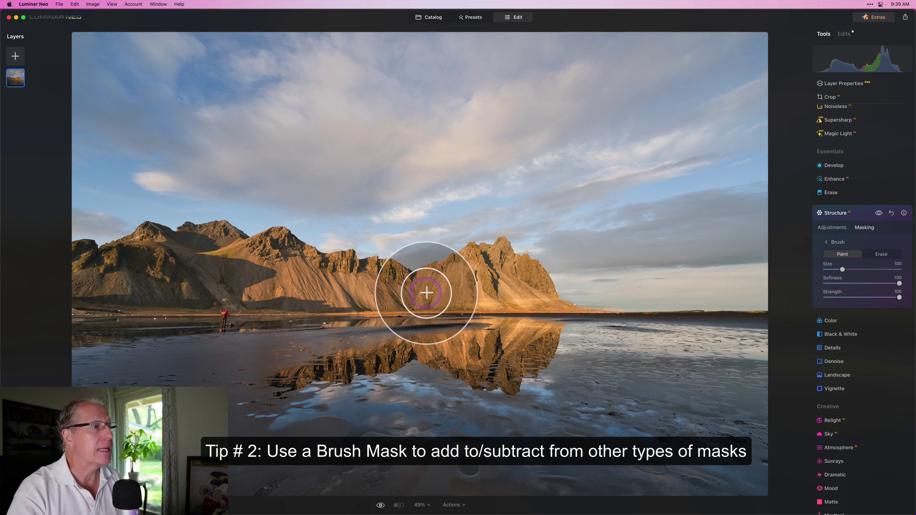
{"action": "mouse_move", "coordinate": [446, 286]}
{"action": "left_mouse_down"}
{"action": "mouse_move", "coordinate": [497, 263]}
{"action": "mouse_move", "coordinate": [542, 305]}
{"action": "mouse_move", "coordinate": [514, 293]}
{"action": "mouse_move", "coordinate": [456, 302]}
{"action": "mouse_move", "coordinate": [470, 270]}
{"action": "mouse_move", "coordinate": [404, 288]}
{"action": "mouse_move", "coordinate": [367, 278]}
{"action": "mouse_move", "coordinate": [378, 294]}
{"action": "mouse_move", "coordinate": [359, 294]}
{"action": "mouse_move", "coordinate": [337, 275]}
{"action": "mouse_move", "coordinate": [346, 268]}
{"action": "mouse_move", "coordinate": [299, 265]}
{"action": "mouse_move", "coordinate": [267, 253]}
{"action": "mouse_move", "coordinate": [270, 246]}
{"action": "mouse_move", "coordinate": [132, 250]}
{"action": "mouse_move", "coordinate": [89, 262]}
{"action": "mouse_move", "coordinate": [132, 292]}
{"action": "mouse_move", "coordinate": [153, 292]}
{"action": "mouse_move", "coordinate": [74, 278]}
{"action": "mouse_move", "coordinate": [70, 262]}
{"action": "mouse_move", "coordinate": [221, 269]}
{"action": "mouse_move", "coordinate": [237, 253]}
{"action": "mouse_move", "coordinate": [185, 308]}
{"action": "mouse_move", "coordinate": [302, 286]}
{"action": "mouse_move", "coordinate": [255, 274]}
{"action": "mouse_move", "coordinate": [280, 251]}
{"action": "mouse_move", "coordinate": [362, 276]}
{"action": "mouse_move", "coordinate": [296, 301]}
{"action": "mouse_move", "coordinate": [435, 294]}
{"action": "mouse_move", "coordinate": [496, 266]}
{"action": "mouse_move", "coordinate": [532, 280]}
{"action": "mouse_move", "coordinate": [537, 306]}
{"action": "left_mouse_up"}
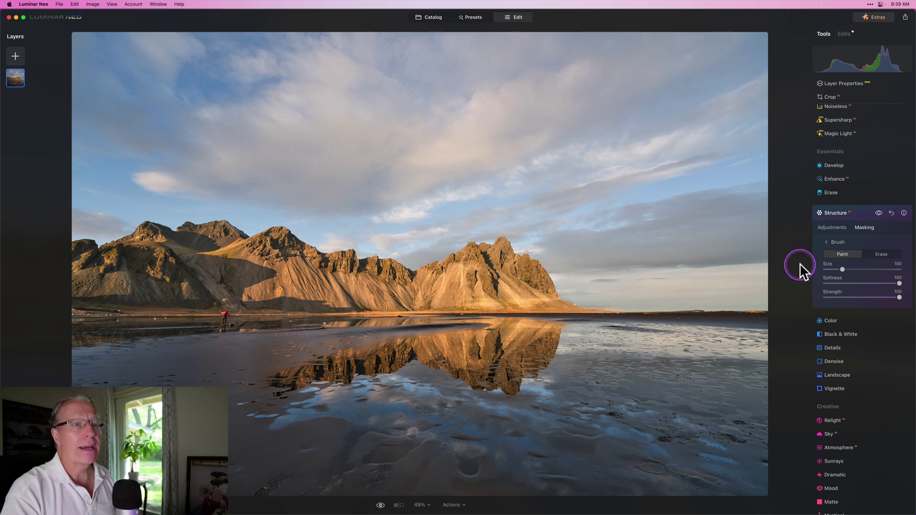
{"action": "left_click", "coordinate": [826, 243]}
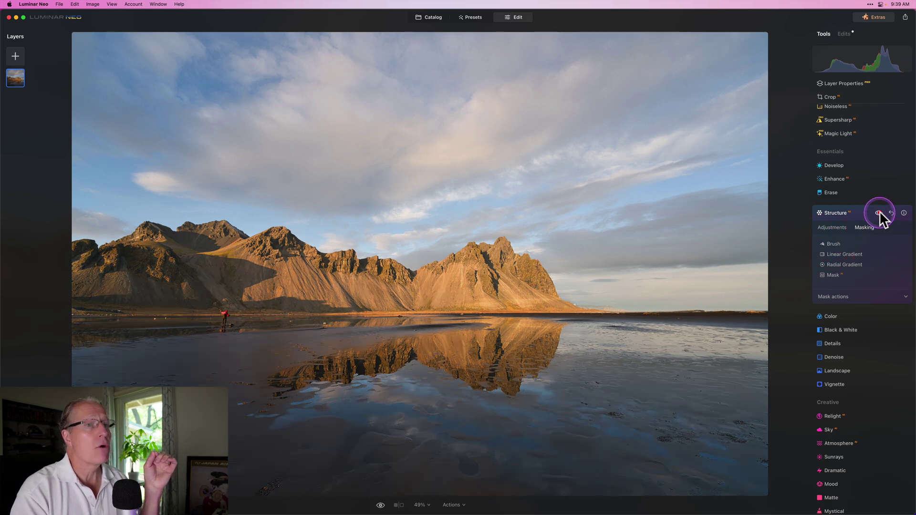
Compare the photo with and without the masked Structure adjustment, and display its mask overlay to check the coverage
{"action": "left_click", "coordinate": [879, 213]}
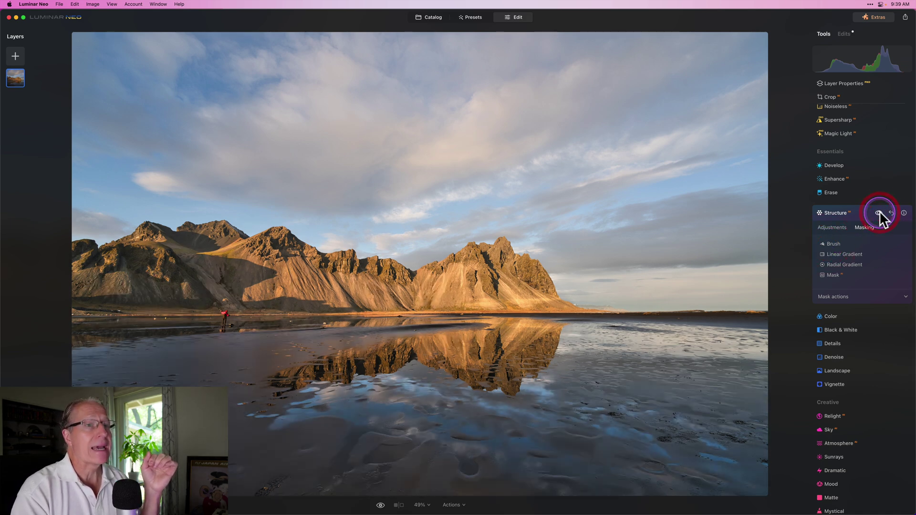
{"action": "left_click", "coordinate": [840, 297]}
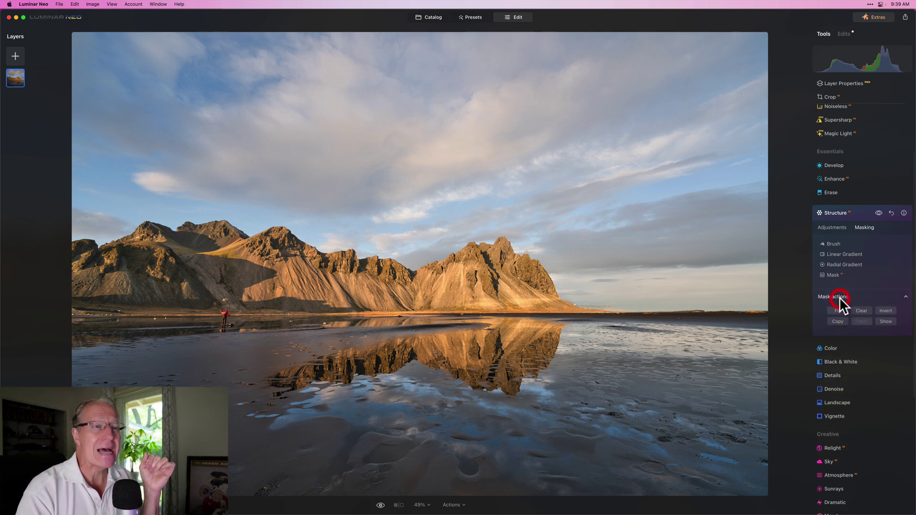
{"action": "left_click", "coordinate": [886, 321]}
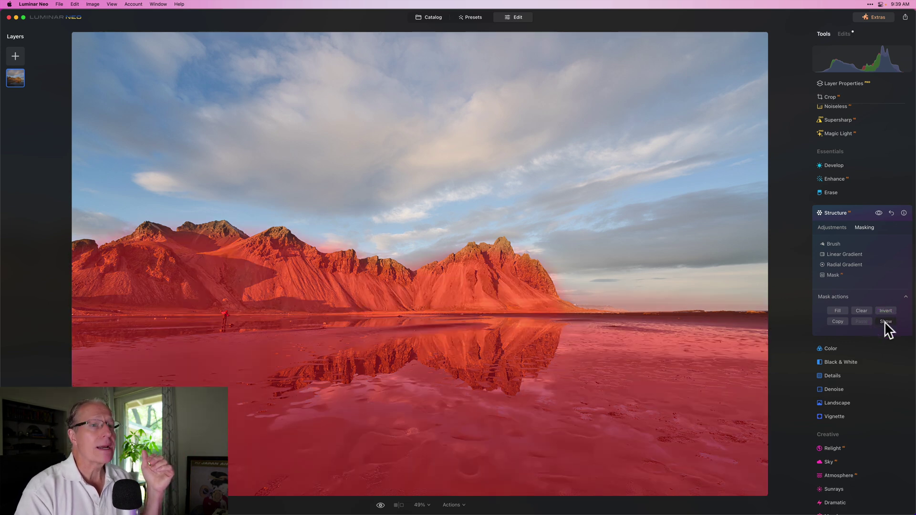
{"action": "left_click", "coordinate": [838, 322]}
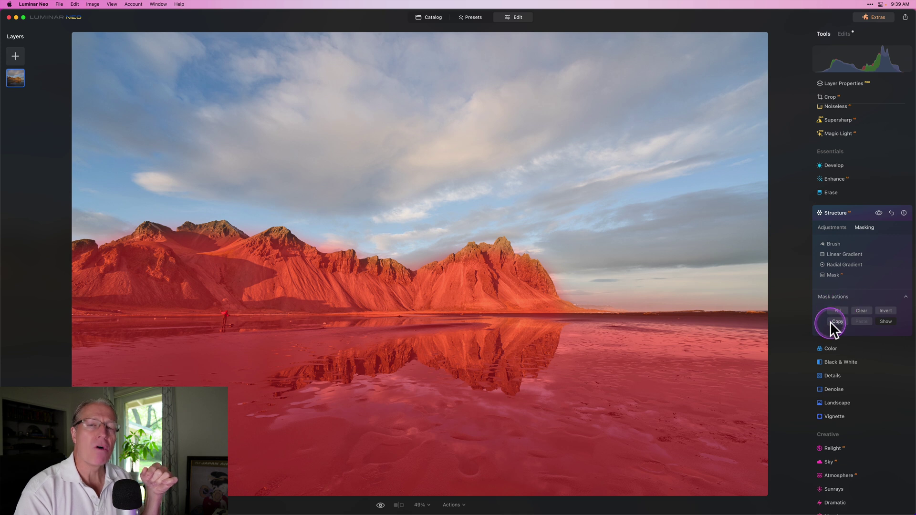
{"action": "left_click", "coordinate": [844, 299]}
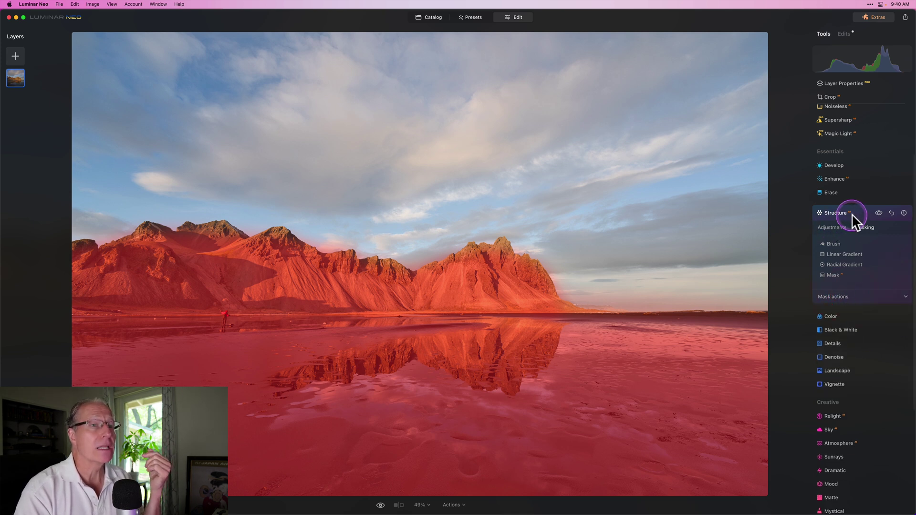
Check the Structure effect on and off, set its Amount to 70, and close the tool
{"action": "left_click", "coordinate": [832, 227]}
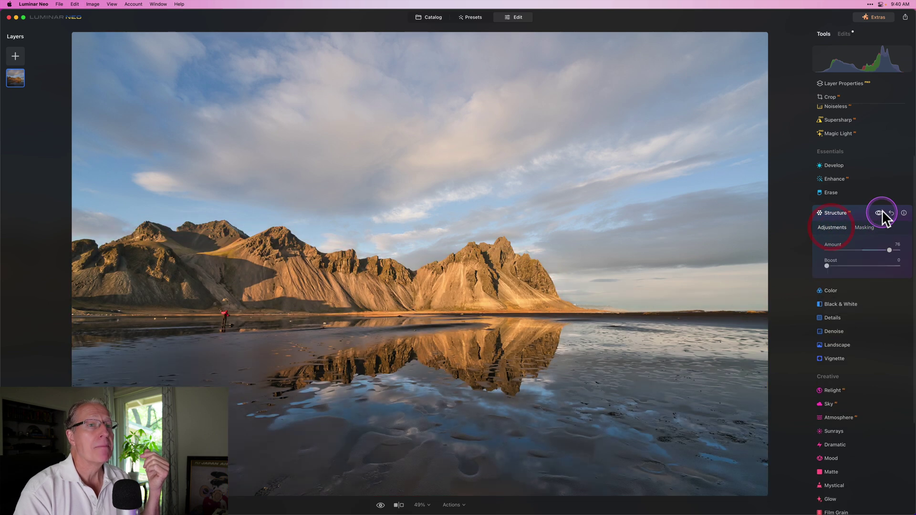
{"action": "left_click", "coordinate": [879, 213]}
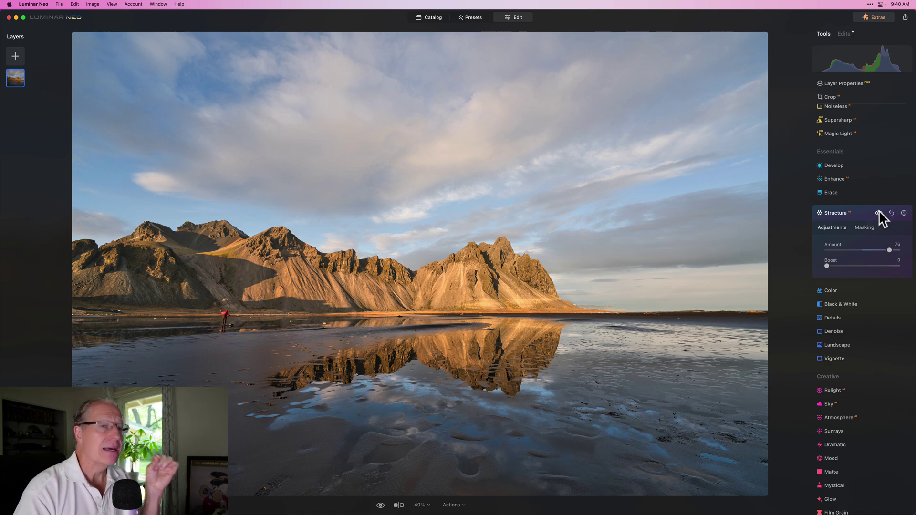
{"action": "left_click", "coordinate": [888, 246]}
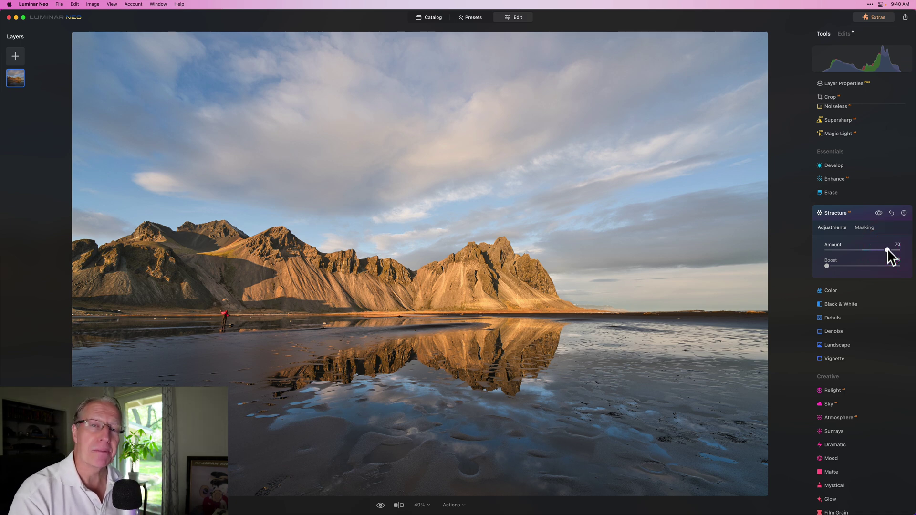
{"action": "left_click", "coordinate": [801, 268]}
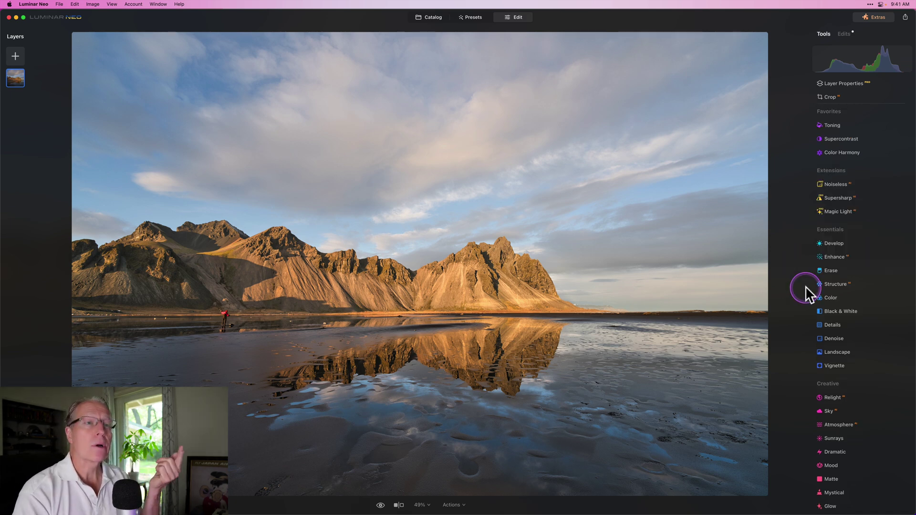
Apply a second Structure adjustment to the photo with Amount 45
{"action": "left_click", "coordinate": [839, 285]}
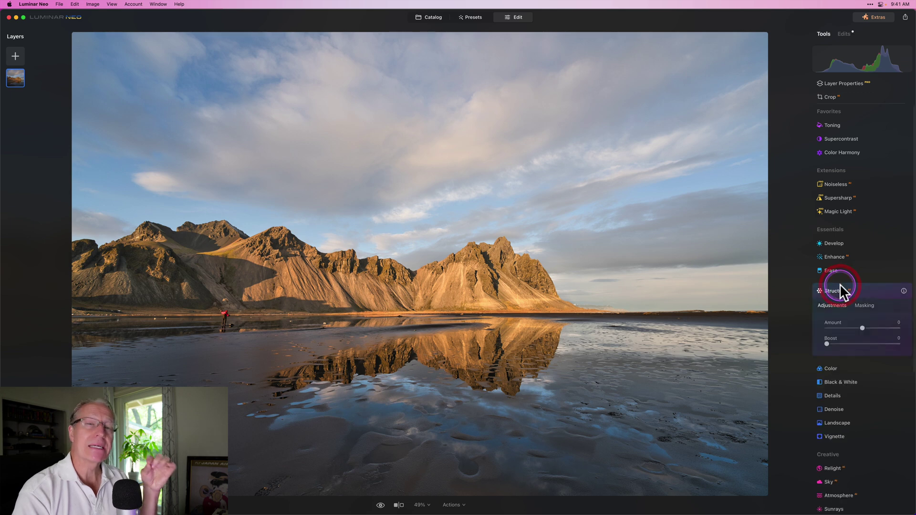
{"action": "scroll", "coordinate": [840, 285], "scroll_direction": "down", "scroll_amount": 3}
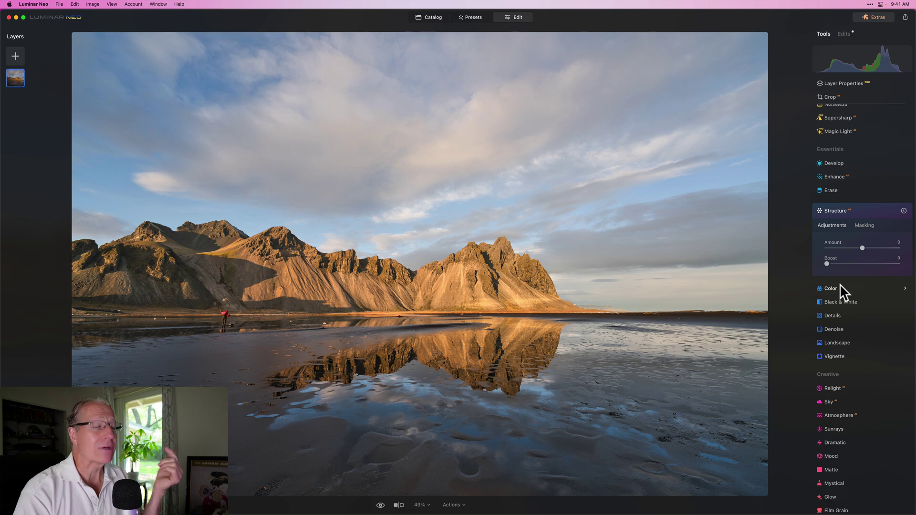
{"action": "left_click", "coordinate": [862, 247]}
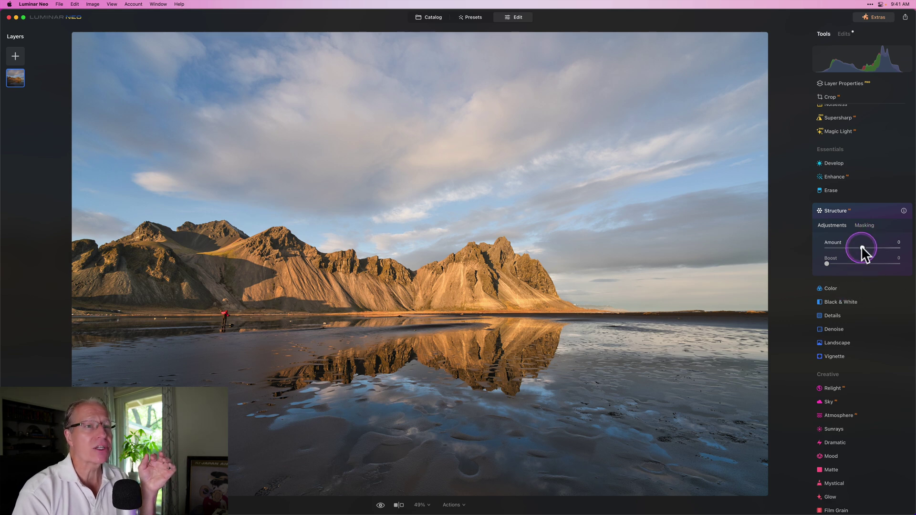
{"action": "left_click_drag", "start_coordinate": [862, 247], "coordinate": [878, 248]}
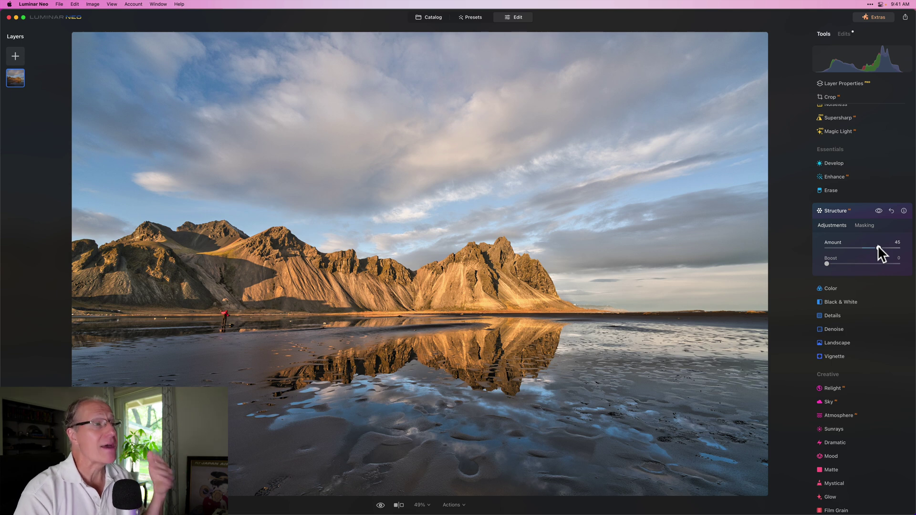
Mask the second Structure adjustment to the sky with the AI mask, and brush in the mountain tops at size 52, softness 100, strength 50
{"action": "left_click", "coordinate": [864, 225]}
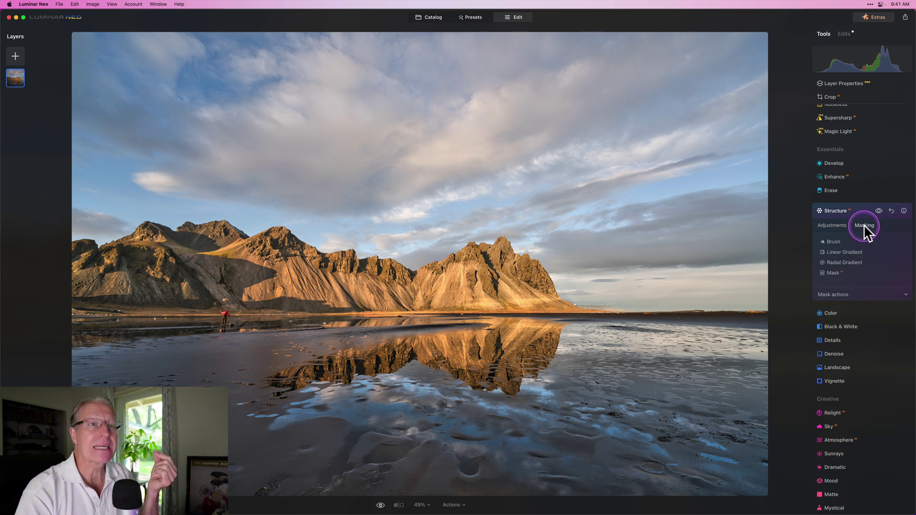
{"action": "left_click", "coordinate": [832, 273]}
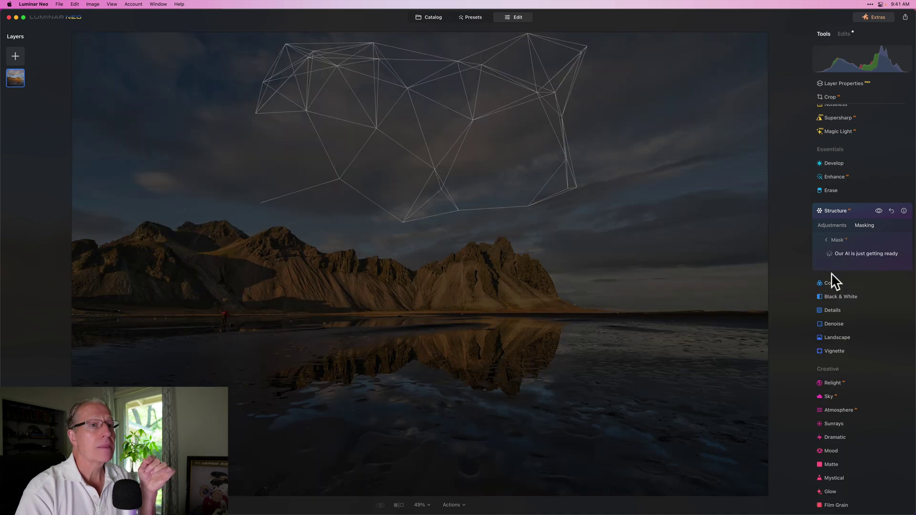
{"action": "left_click", "coordinate": [854, 252]}
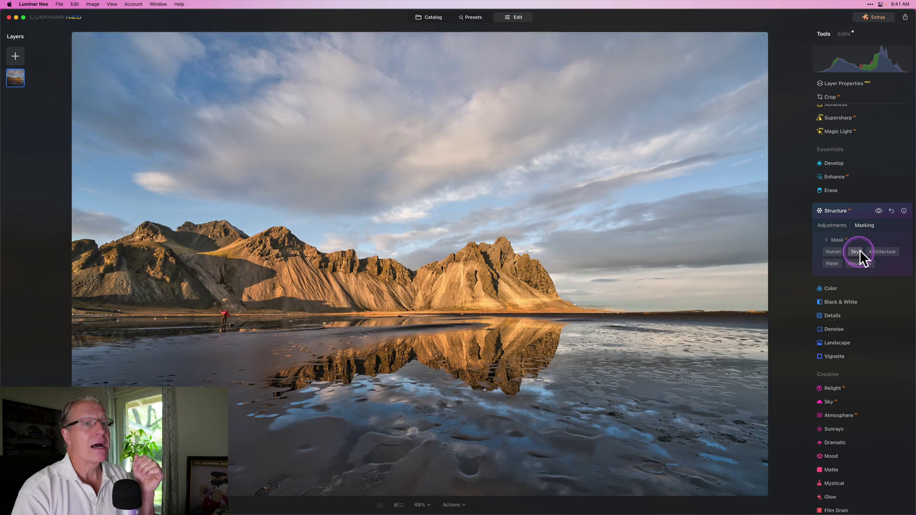
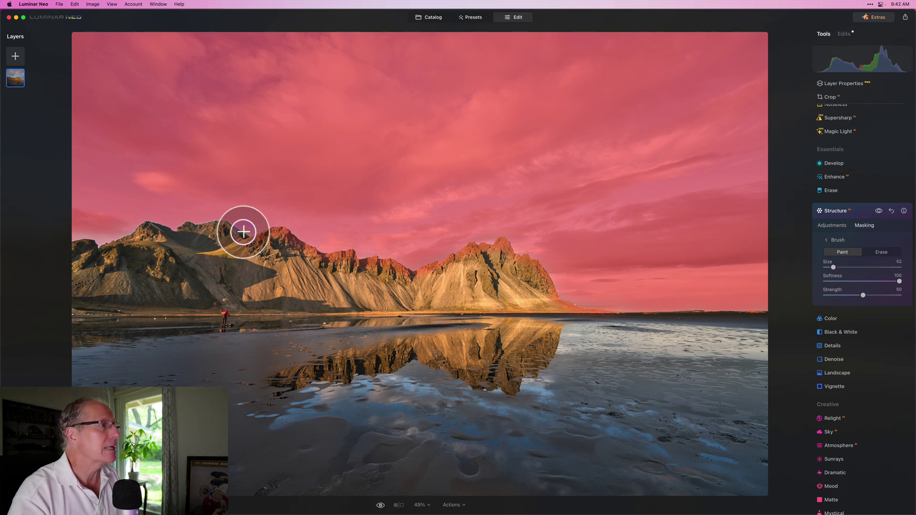
{"action": "mouse_move", "coordinate": [229, 223]}
{"action": "left_mouse_down"}
{"action": "mouse_move", "coordinate": [175, 228]}
{"action": "mouse_move", "coordinate": [144, 223]}
{"action": "mouse_move", "coordinate": [111, 242]}
{"action": "mouse_move", "coordinate": [68, 241]}
{"action": "mouse_move", "coordinate": [143, 224]}
{"action": "left_mouse_up"}
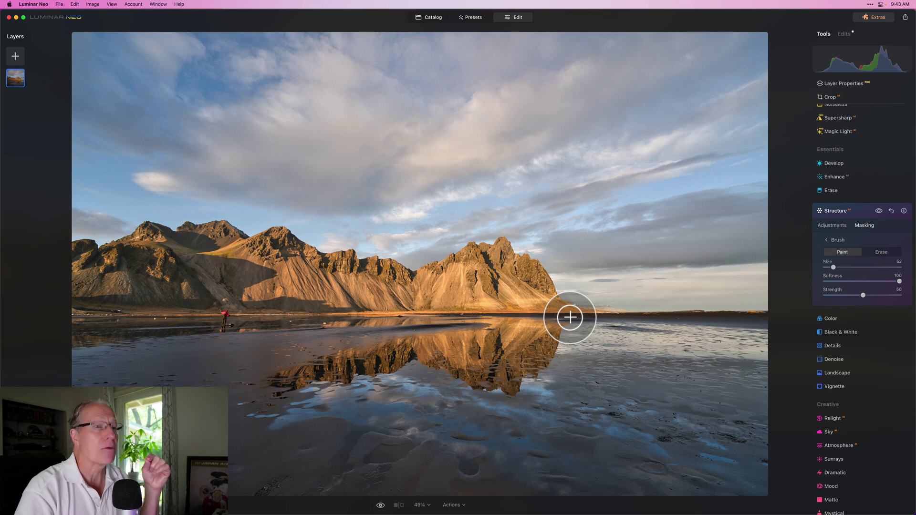
Display the mask overlay of the second Structure adjustment to check its coverage, and hide it again
{"action": "left_click", "coordinate": [825, 239]}
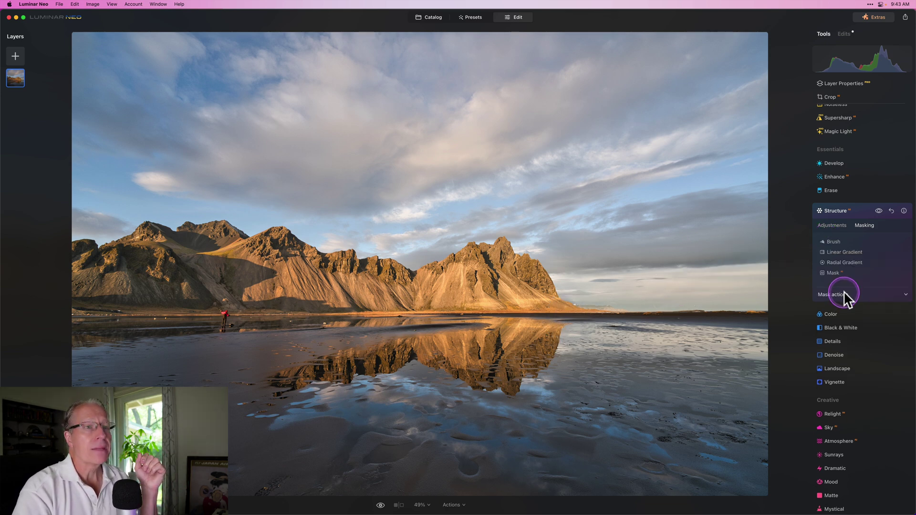
{"action": "left_click", "coordinate": [844, 291]}
{"action": "left_click", "coordinate": [884, 320]}
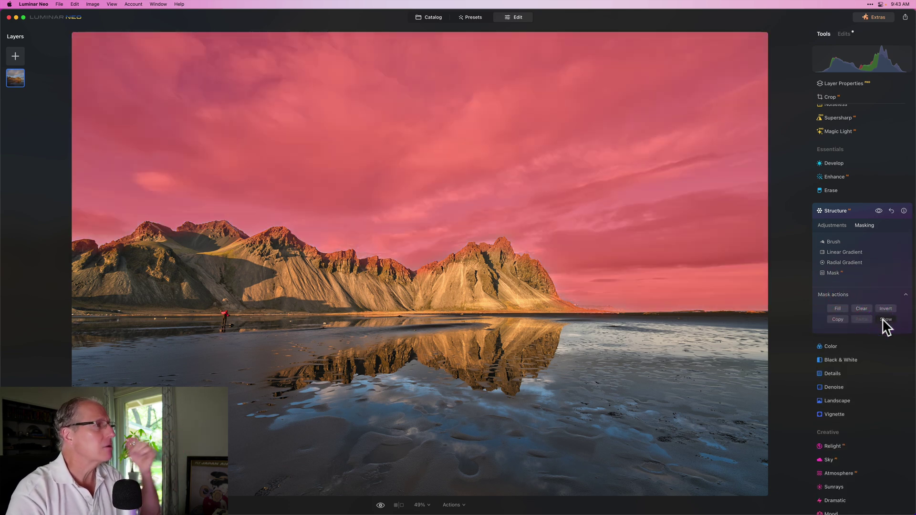
{"action": "left_click", "coordinate": [884, 320]}
{"action": "left_click", "coordinate": [834, 240]}
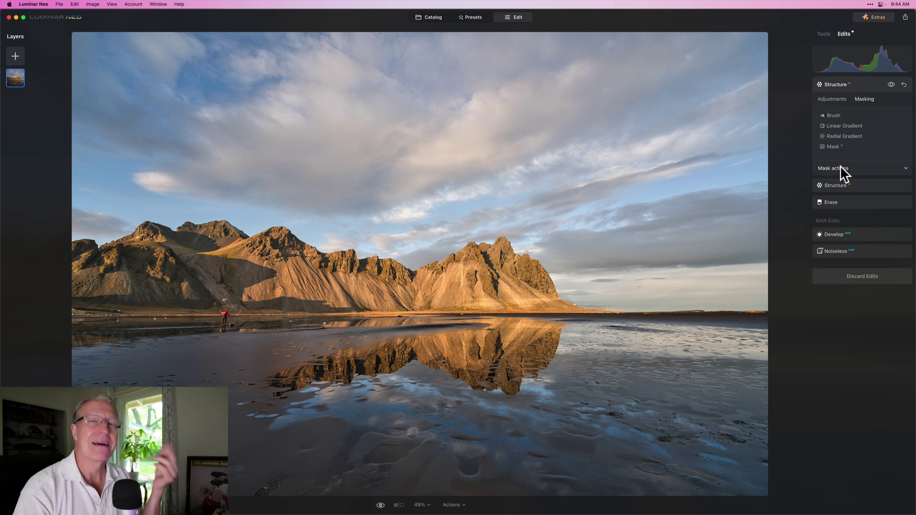
Copy the sky mask from the most recent Structure edit
{"action": "left_click", "coordinate": [840, 167]}
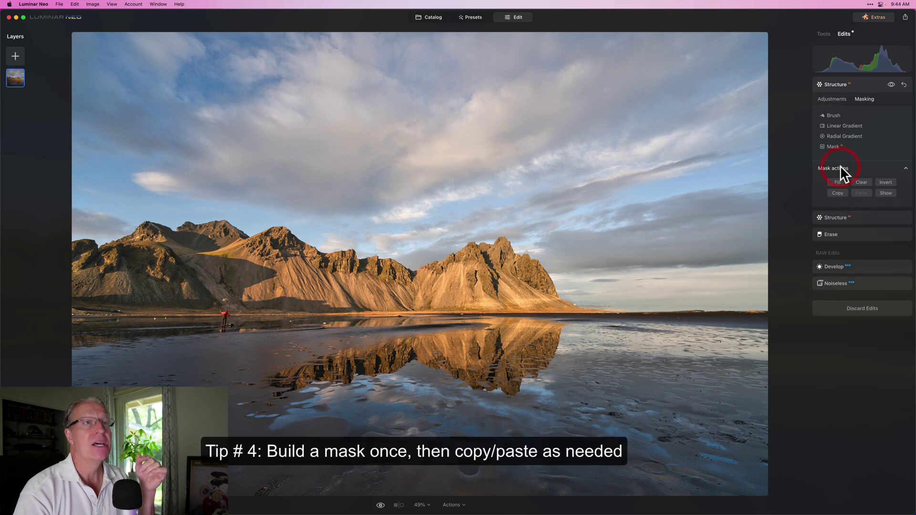
{"action": "left_click", "coordinate": [853, 147]}
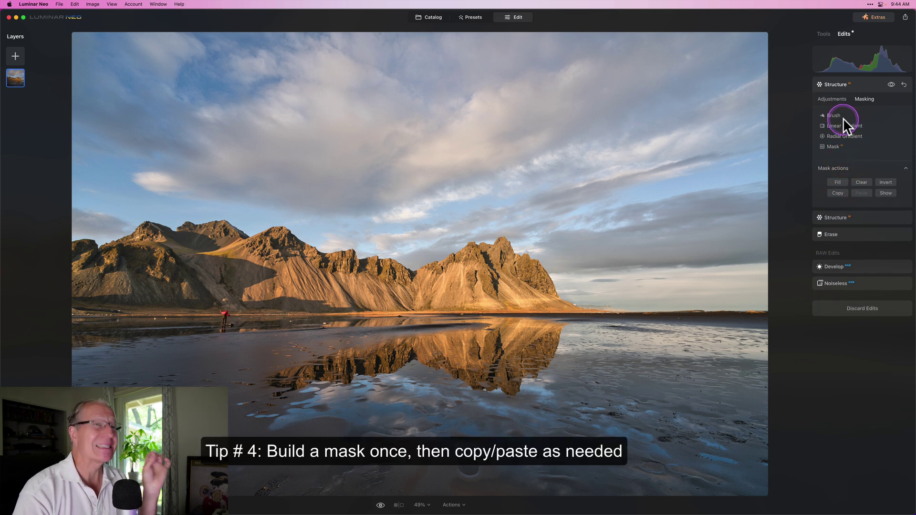
{"action": "left_click", "coordinate": [841, 193]}
Paste the copied sky mask into a new Color Harmony adjustment and display its overlay
{"action": "left_click", "coordinate": [826, 36]}
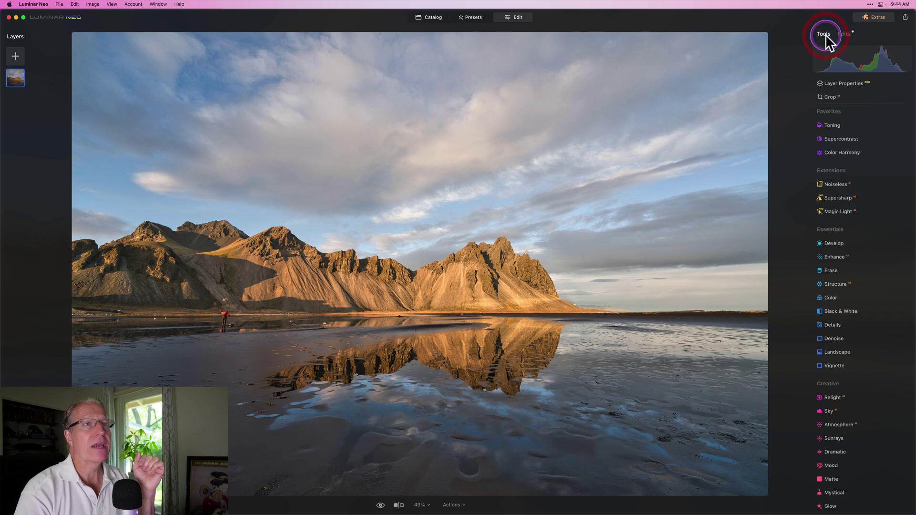
{"action": "left_click", "coordinate": [844, 153]}
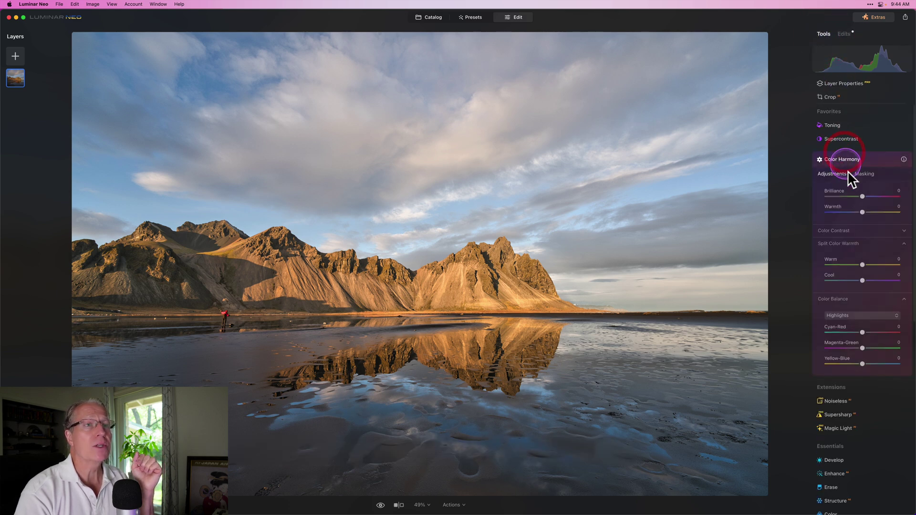
{"action": "left_click", "coordinate": [864, 175]}
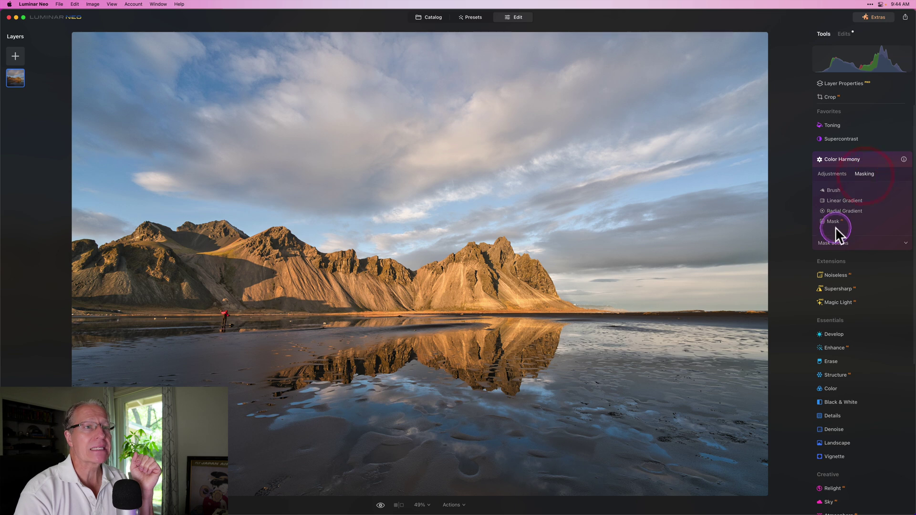
{"action": "left_click", "coordinate": [835, 243]}
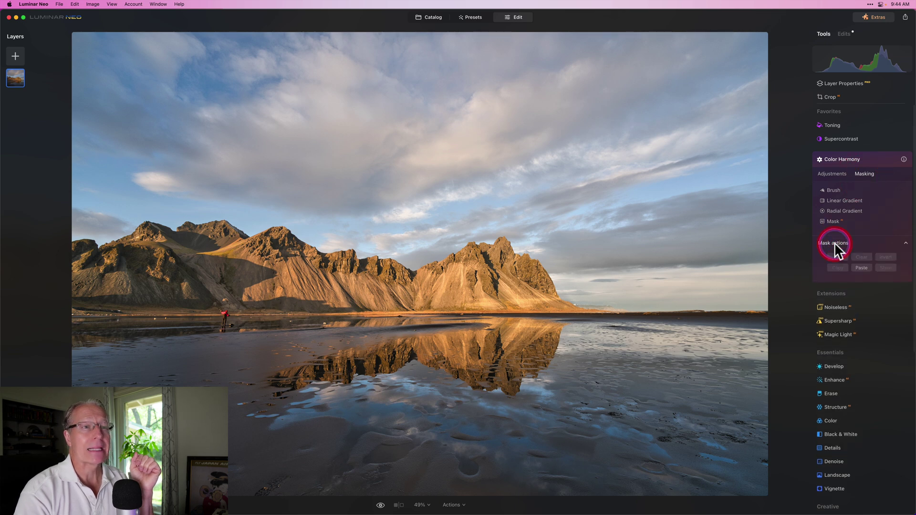
{"action": "left_click", "coordinate": [862, 267]}
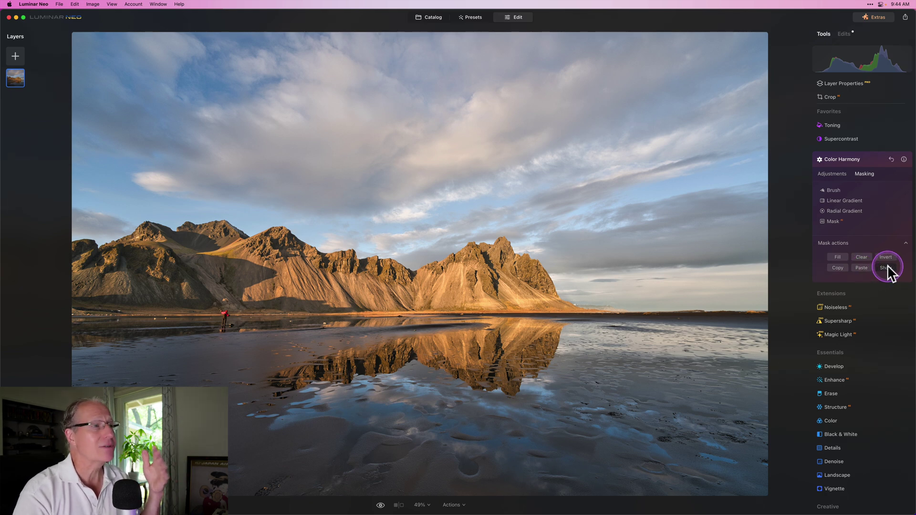
{"action": "left_click", "coordinate": [888, 265]}
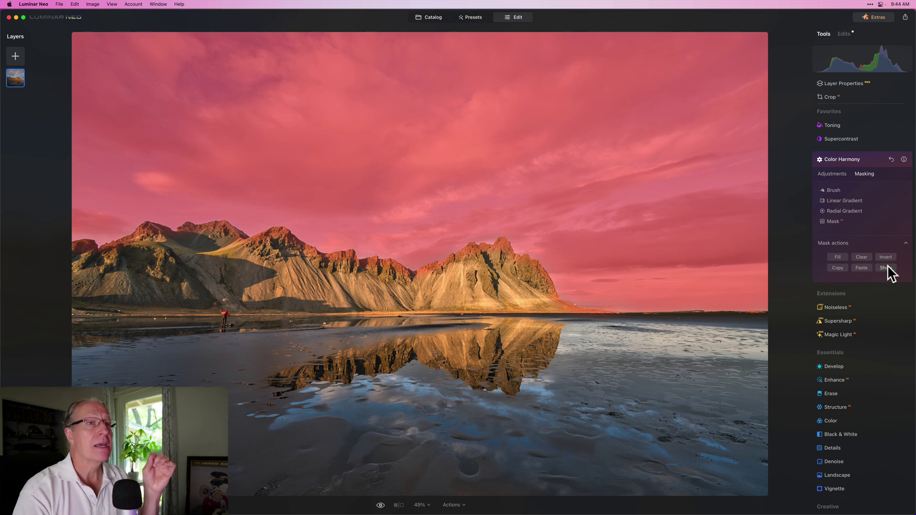
Set the sky's Color Harmony to Brilliance 12, Warmth 13, Warm 26 and Cool -24
{"action": "left_click", "coordinate": [829, 167]}
{"action": "left_click", "coordinate": [858, 196]}
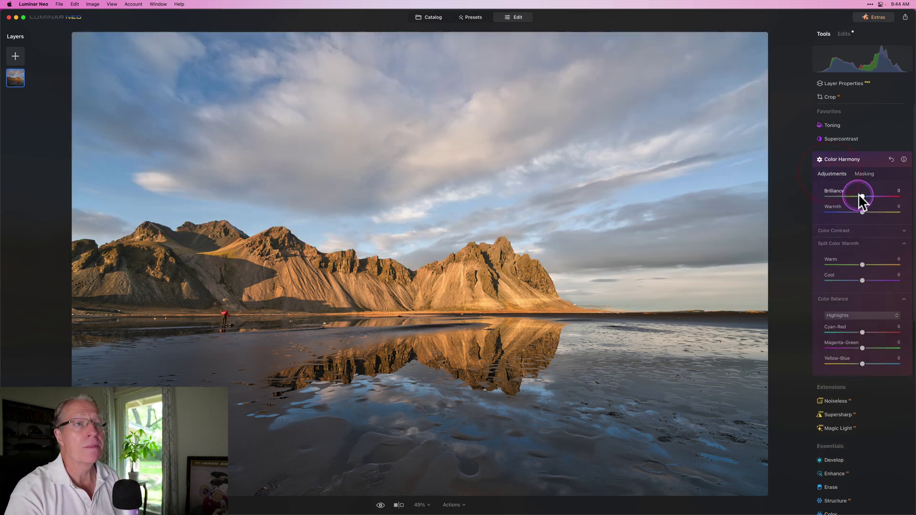
{"action": "left_click_drag", "start_coordinate": [863, 194], "coordinate": [867, 211]}
{"action": "left_click", "coordinate": [863, 212]}
{"action": "left_click", "coordinate": [862, 261]}
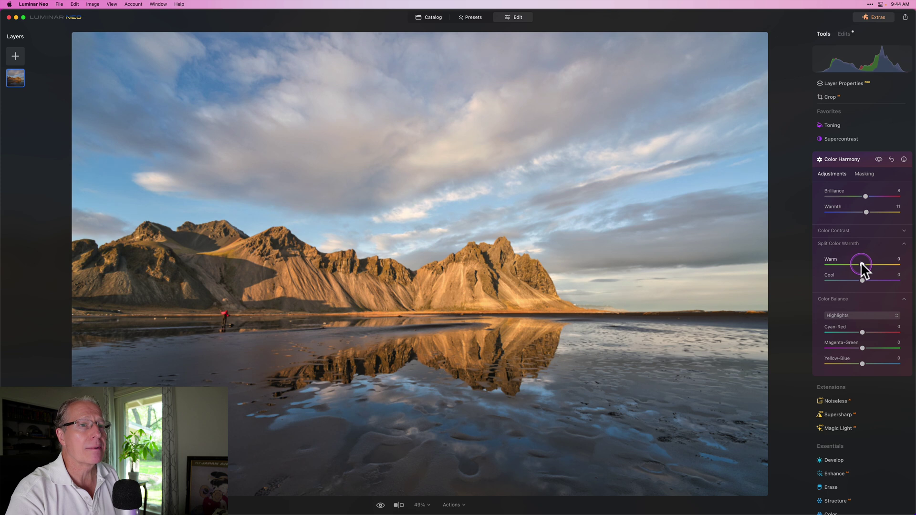
{"action": "left_click_drag", "start_coordinate": [859, 265], "coordinate": [858, 264]}
{"action": "left_click", "coordinate": [860, 278]}
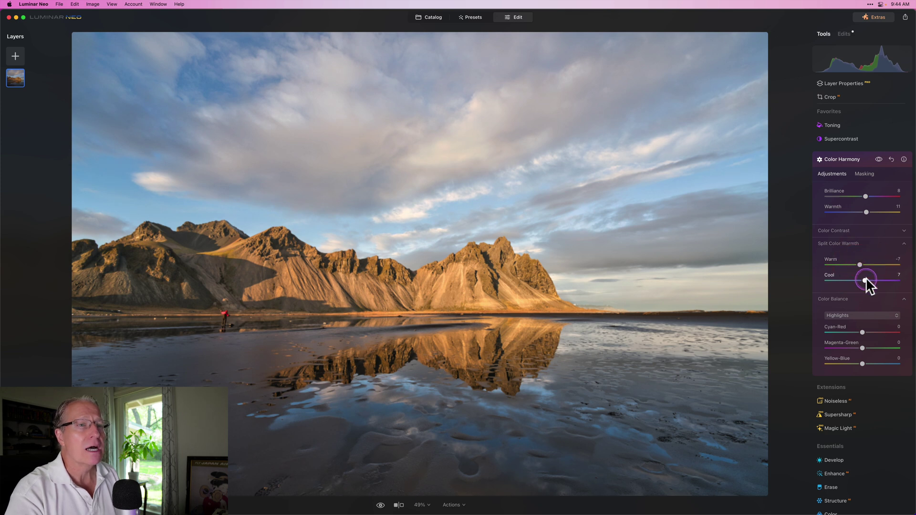
{"action": "left_click_drag", "start_coordinate": [872, 282], "coordinate": [872, 261]}
{"action": "left_click", "coordinate": [860, 264]}
{"action": "left_click_drag", "start_coordinate": [866, 212], "coordinate": [866, 196]}
{"action": "left_click", "coordinate": [865, 197]}
Compare the photo with and without the sky's Color Harmony adjustment, and close the tool
{"action": "left_click", "coordinate": [879, 159]}
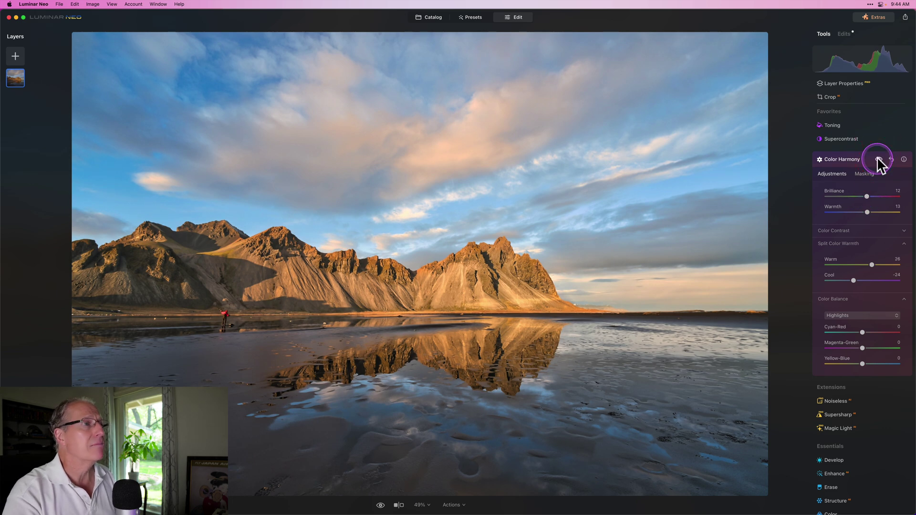
{"action": "left_click", "coordinate": [878, 159]}
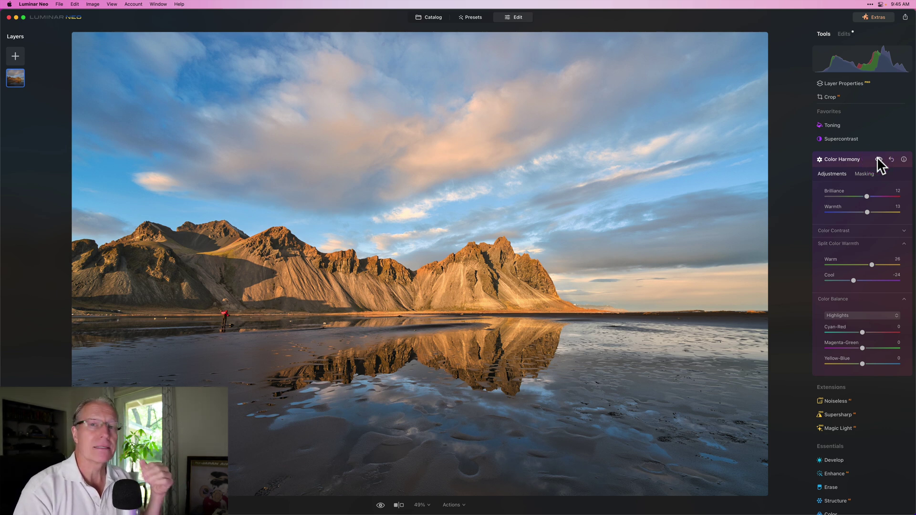
{"action": "left_click", "coordinate": [872, 157]}
{"action": "left_click", "coordinate": [879, 158]}
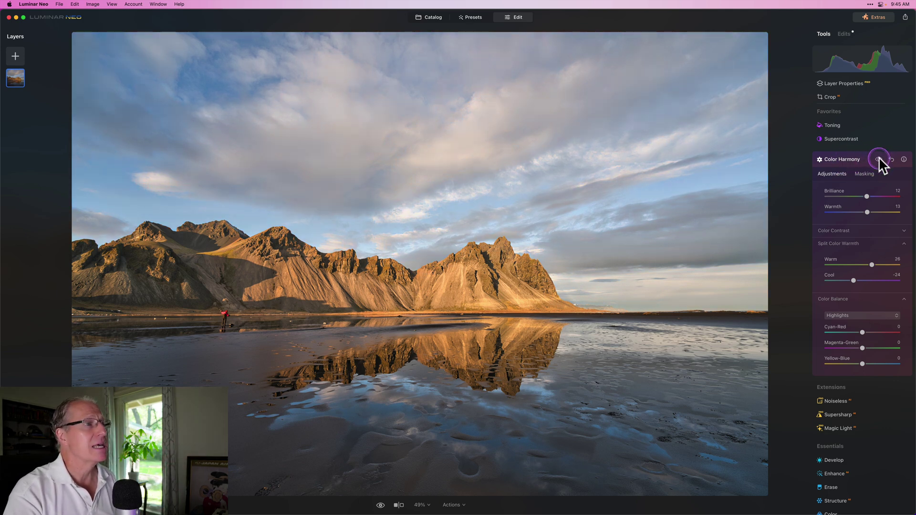
{"action": "left_click", "coordinate": [879, 157]}
{"action": "left_click", "coordinate": [831, 174]}
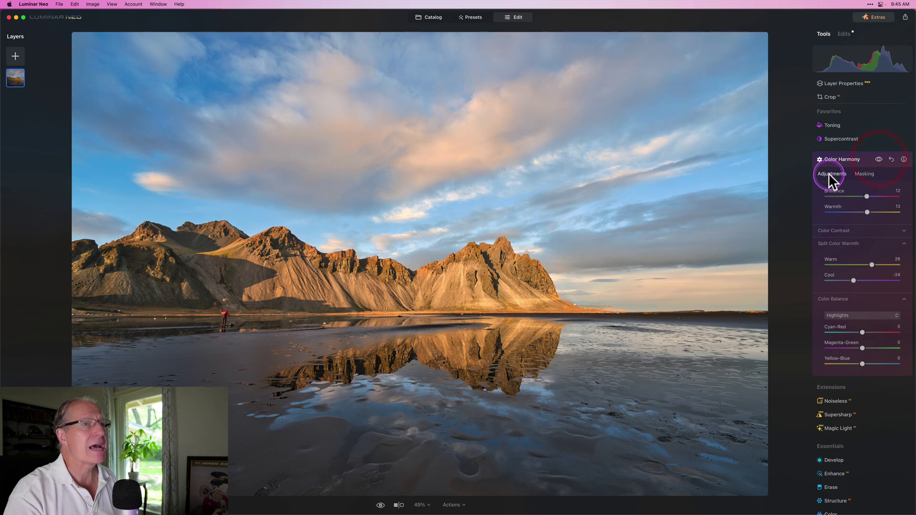
{"action": "left_click", "coordinate": [842, 160]}
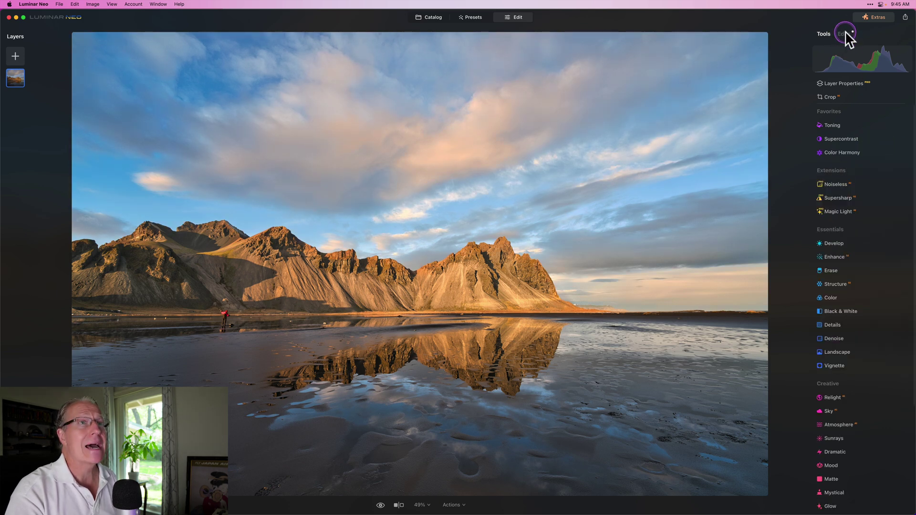
Check the overlay of the first Structure edit's mountain and foreground mask, and copy that mask
{"action": "left_click", "coordinate": [845, 33]}
{"action": "left_click", "coordinate": [832, 172]}
{"action": "left_click", "coordinate": [840, 214]}
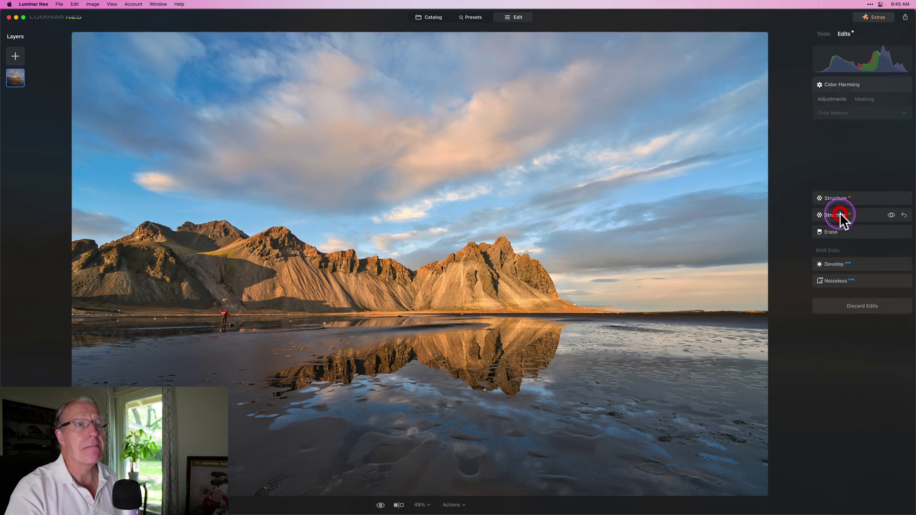
{"action": "left_click", "coordinate": [865, 134]}
{"action": "left_click", "coordinate": [841, 201]}
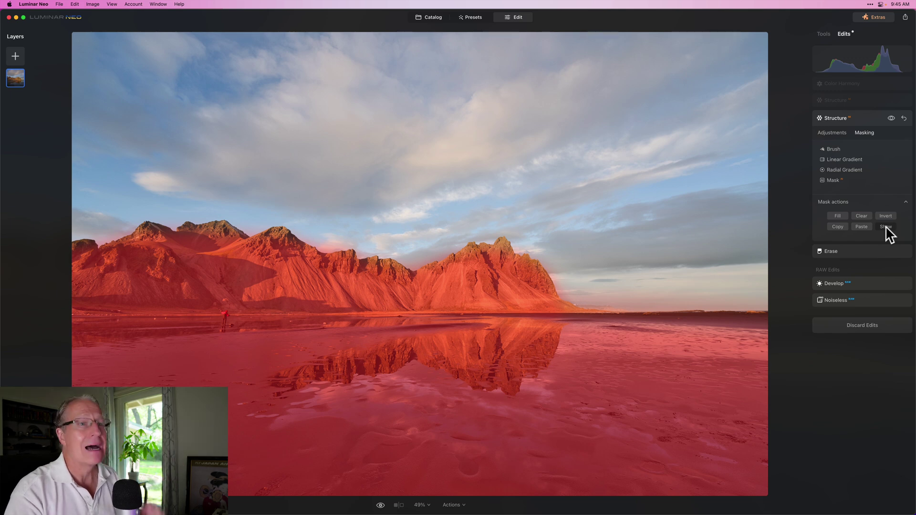
{"action": "left_click", "coordinate": [887, 227]}
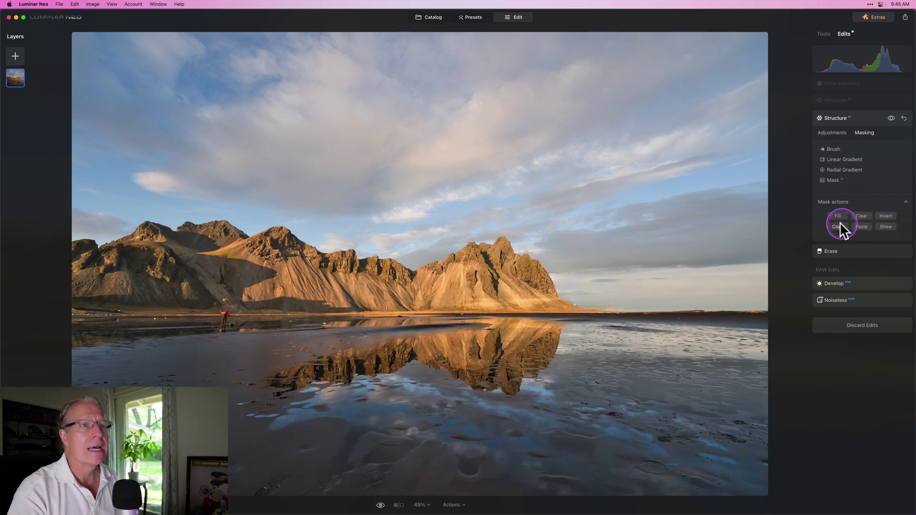
Paste the mountain and foreground mask into a second Color Harmony adjustment and display its overlay
{"action": "left_click", "coordinate": [824, 34]}
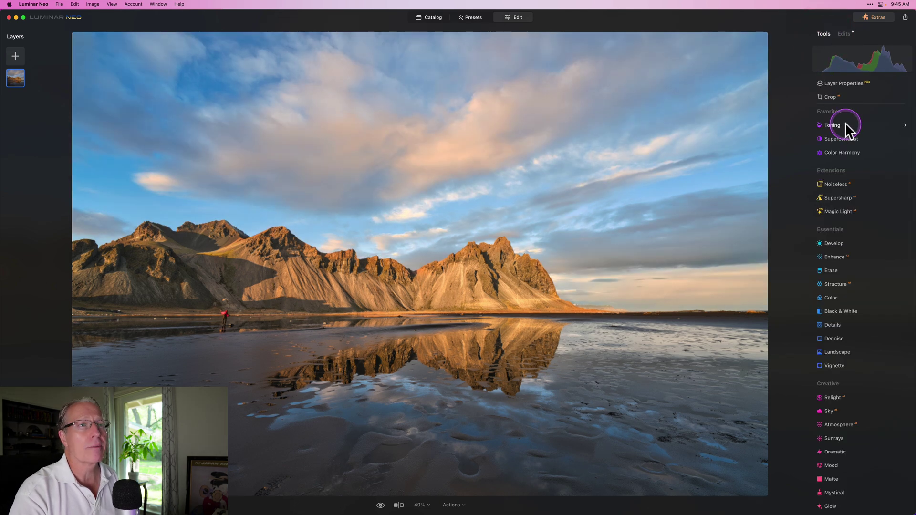
{"action": "left_click", "coordinate": [843, 151]}
{"action": "left_click", "coordinate": [861, 173]}
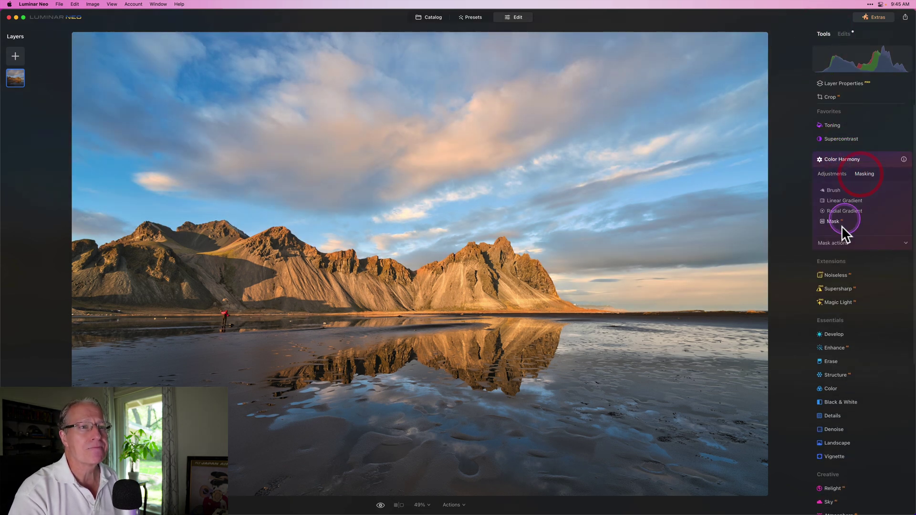
{"action": "left_click", "coordinate": [837, 242]}
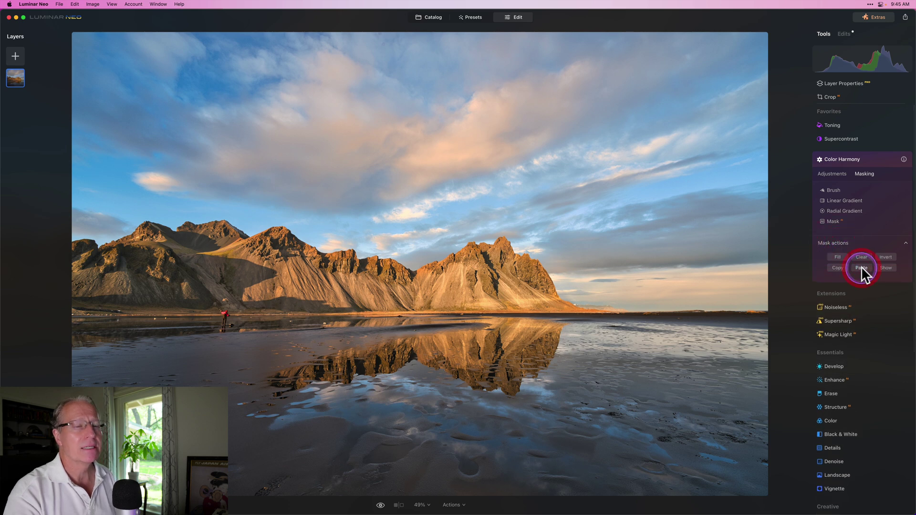
{"action": "left_click", "coordinate": [886, 268]}
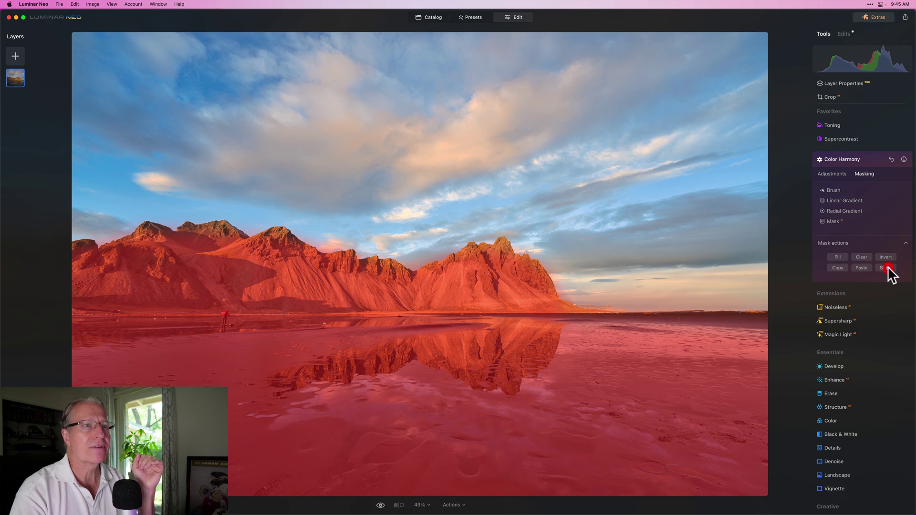
Set the second Color Harmony adjustment to Brilliance 3, Warmth 4, Cool -25 and Warm 7
{"action": "left_click", "coordinate": [832, 173]}
{"action": "left_click", "coordinate": [855, 193]}
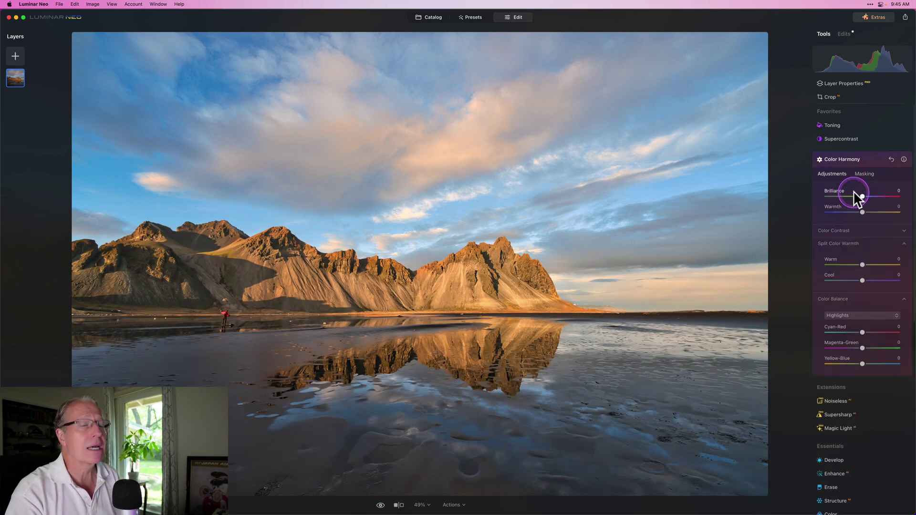
{"action": "left_click_drag", "start_coordinate": [862, 195], "coordinate": [864, 212]}
{"action": "left_click", "coordinate": [862, 280]}
{"action": "left_click_drag", "start_coordinate": [852, 280], "coordinate": [854, 281]}
{"action": "left_click", "coordinate": [863, 265]}
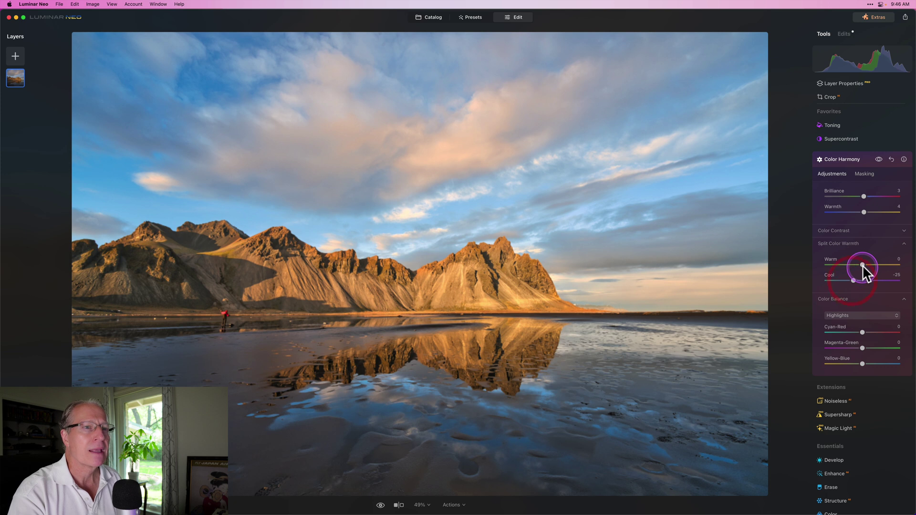
{"action": "left_click", "coordinate": [866, 264]}
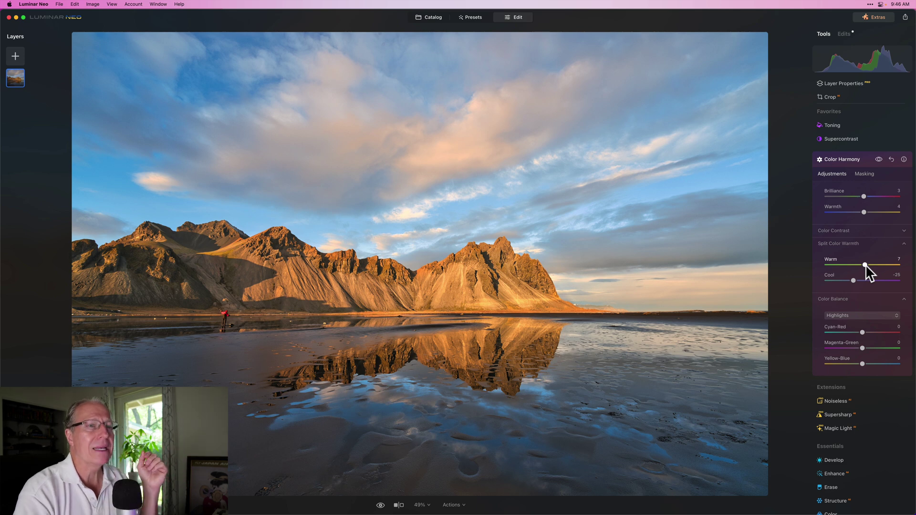
{"action": "left_click", "coordinate": [590, 331]}
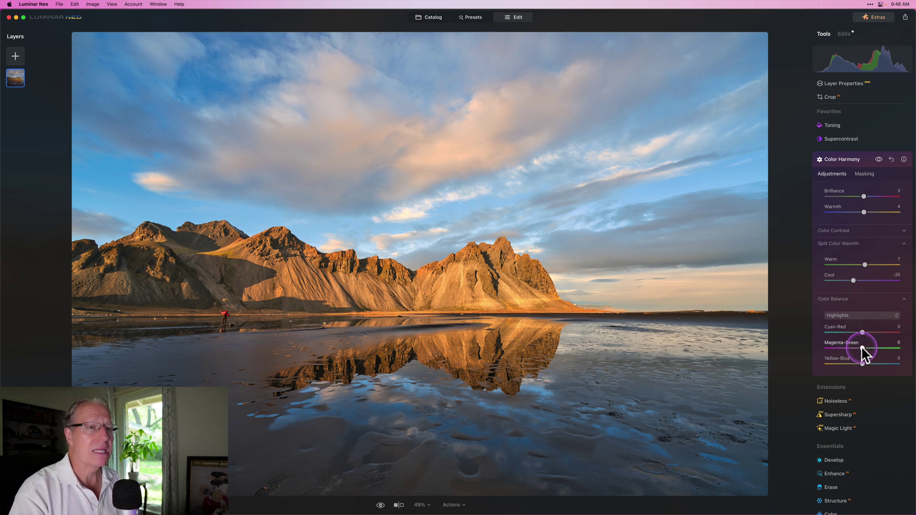
Set the highlights' Magenta-Green balance to -12, compare the photo with and without this Color Harmony adjustment, and close the tool
{"action": "left_click_drag", "start_coordinate": [863, 348], "coordinate": [861, 347]}
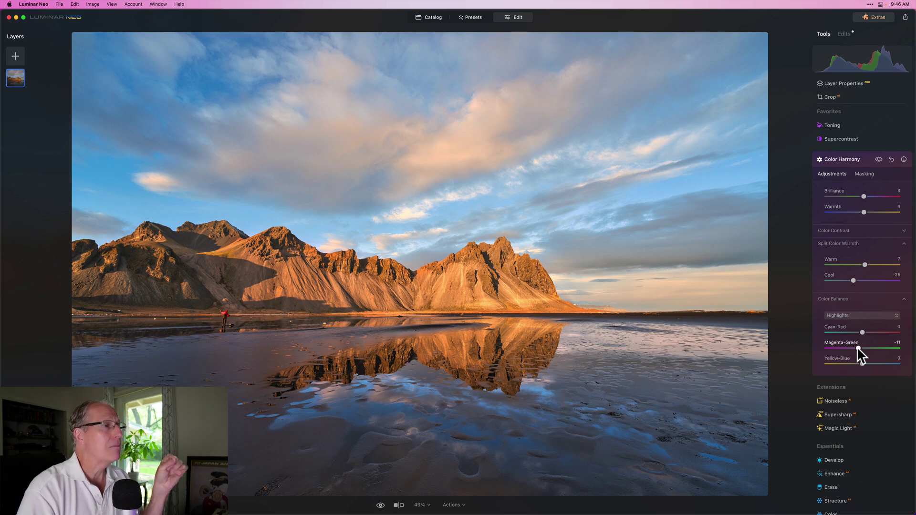
{"action": "mouse_move", "coordinate": [857, 347]}
{"action": "left_mouse_down"}
{"action": "mouse_move", "coordinate": [826, 346]}
{"action": "mouse_move", "coordinate": [851, 345]}
{"action": "left_mouse_up"}
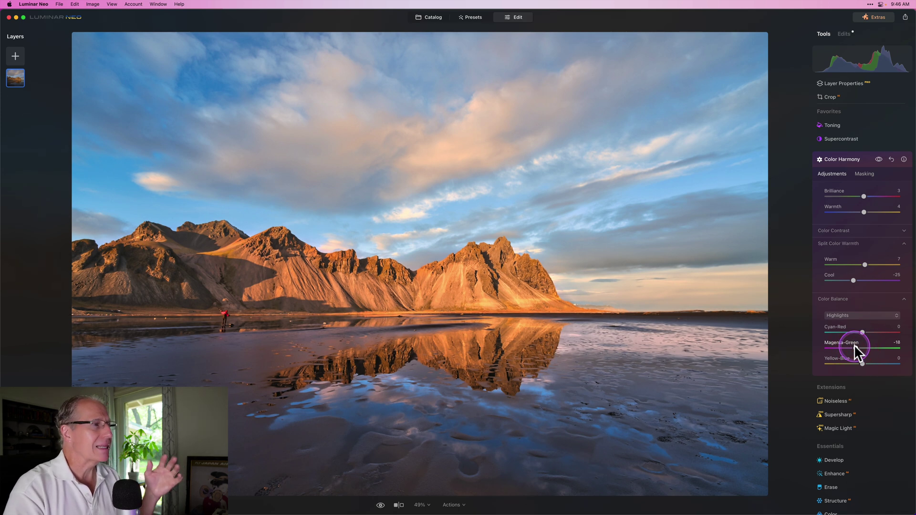
{"action": "left_click_drag", "start_coordinate": [858, 346], "coordinate": [858, 345]}
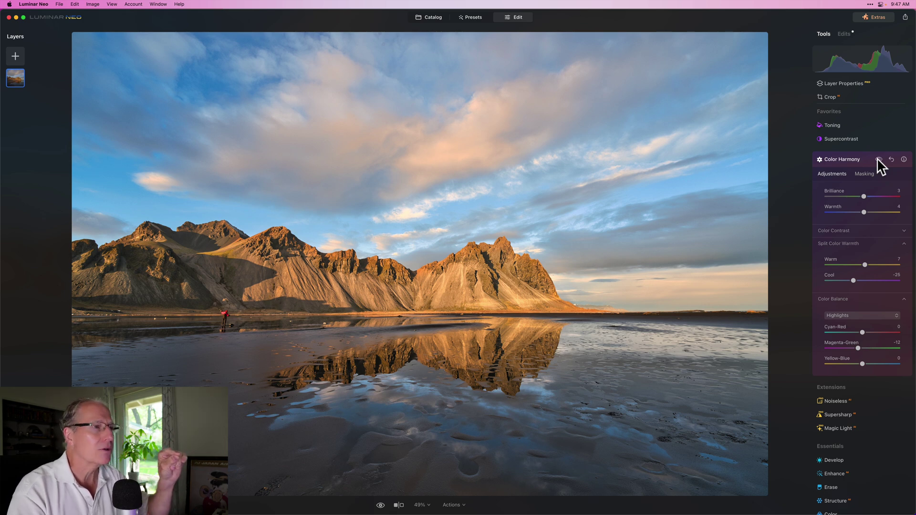
{"action": "left_click", "coordinate": [878, 160]}
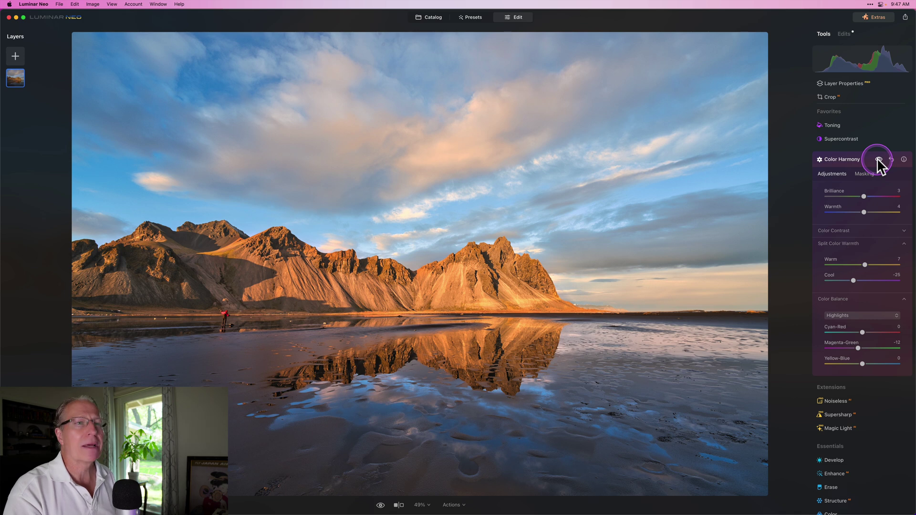
{"action": "left_click", "coordinate": [869, 159]}
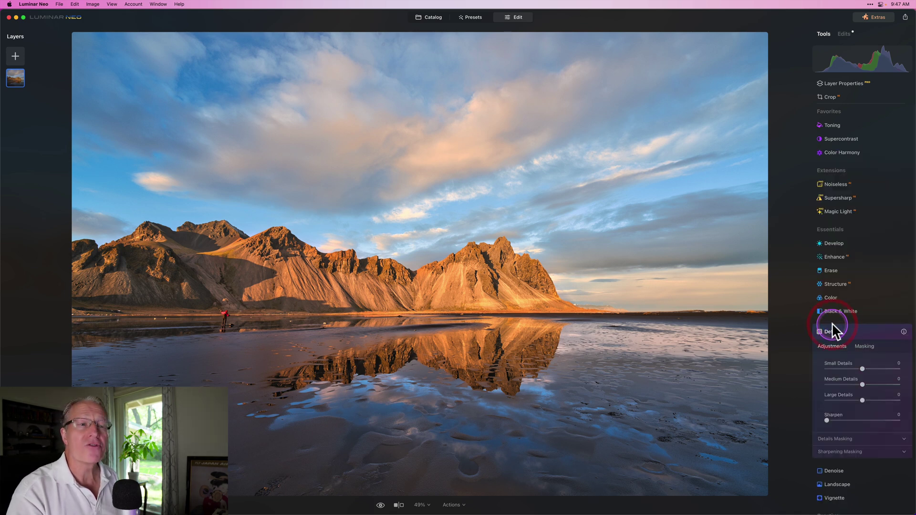
Add a Details adjustment with Small Details 16, Medium Details 21 and Large Details 14
{"action": "left_click", "coordinate": [832, 323]}
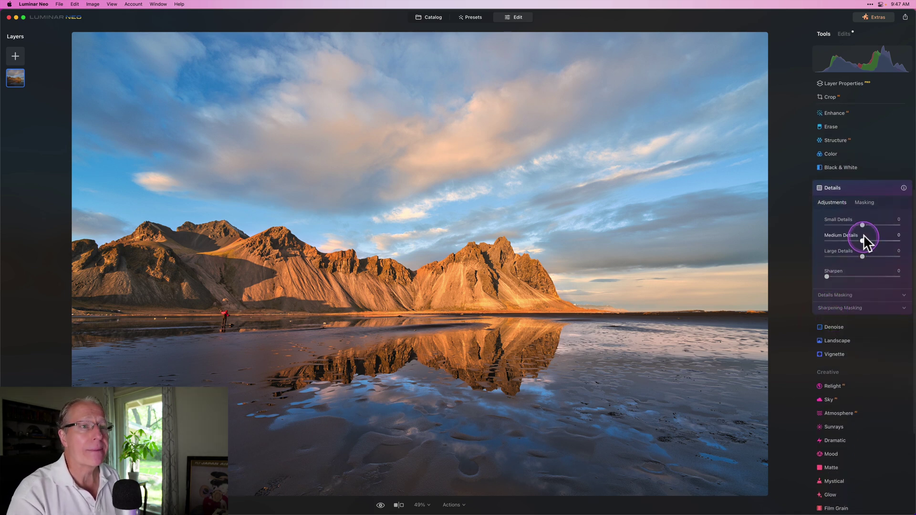
{"action": "left_click_drag", "start_coordinate": [864, 219], "coordinate": [867, 222]}
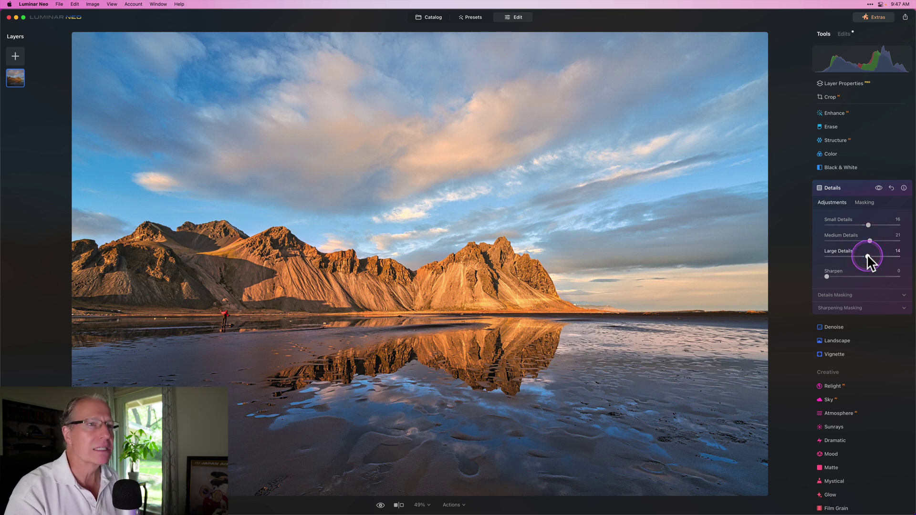
Paint a Details mask along the mountain ridge from the right peak to the photo's left edge with a brush of size 76
{"action": "left_click", "coordinate": [865, 202]}
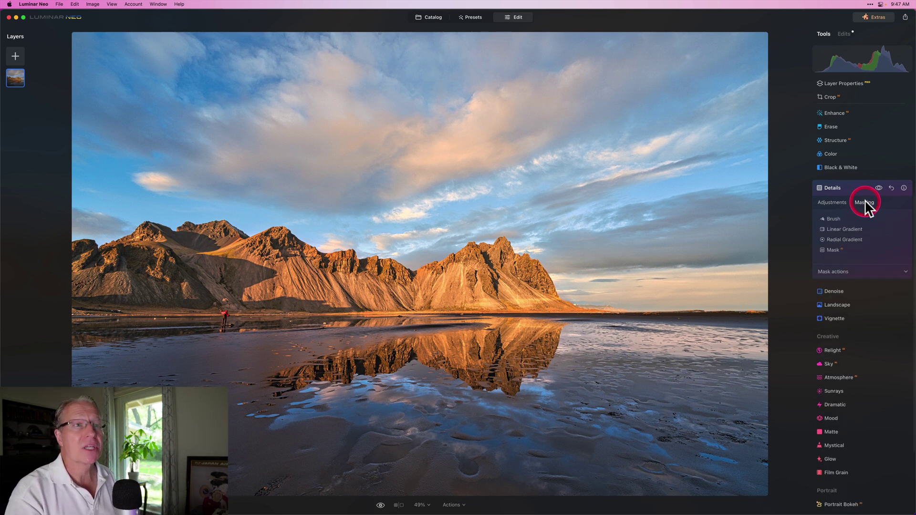
{"action": "left_click", "coordinate": [833, 218]}
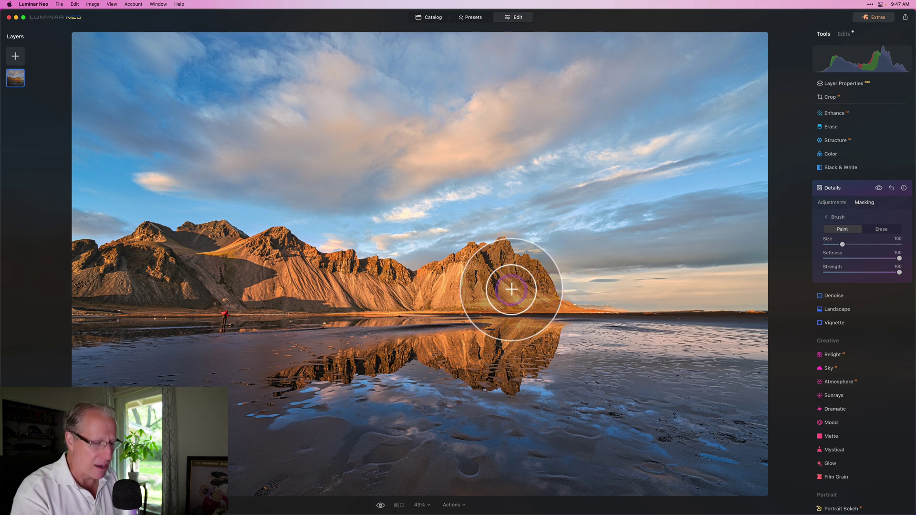
{"action": "key", "text": "bracketleft"}
{"action": "key", "text": "bracketleft"}
{"action": "mouse_move", "coordinate": [523, 270]}
{"action": "left_mouse_down"}
{"action": "mouse_move", "coordinate": [549, 296]}
{"action": "mouse_move", "coordinate": [495, 257]}
{"action": "mouse_move", "coordinate": [425, 282]}
{"action": "mouse_move", "coordinate": [304, 260]}
{"action": "mouse_move", "coordinate": [284, 242]}
{"action": "mouse_move", "coordinate": [250, 258]}
{"action": "mouse_move", "coordinate": [206, 237]}
{"action": "mouse_move", "coordinate": [142, 248]}
{"action": "mouse_move", "coordinate": [146, 236]}
{"action": "mouse_move", "coordinate": [120, 256]}
{"action": "mouse_move", "coordinate": [78, 260]}
{"action": "mouse_move", "coordinate": [75, 286]}
{"action": "left_mouse_up"}
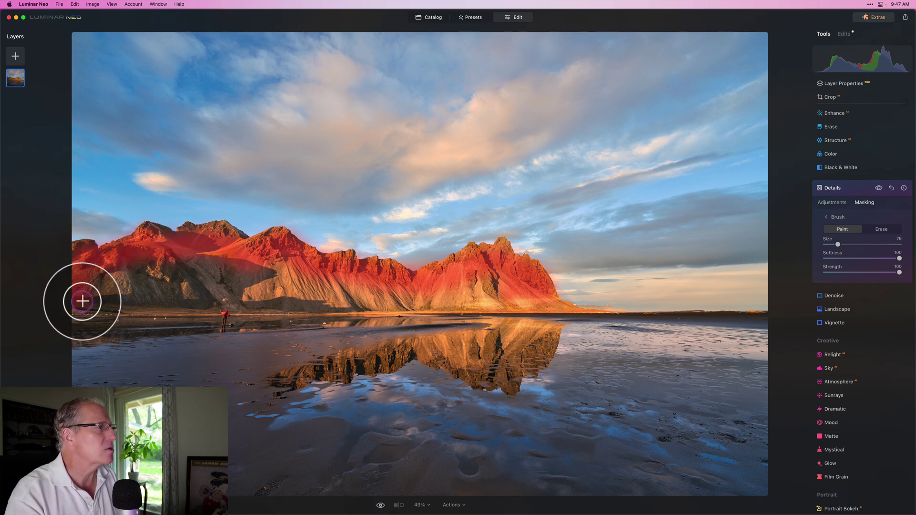
Extend the Details mask with a straight stroke along the mountain base, fill the remaining slopes, and paint over the mountains' reflection
{"action": "mouse_move", "coordinate": [82, 302]}
{"action": "left_mouse_down"}
{"action": "mouse_move", "coordinate": [85, 271]}
{"action": "mouse_move", "coordinate": [102, 269]}
{"action": "mouse_move", "coordinate": [83, 303]}
{"action": "left_mouse_up"}
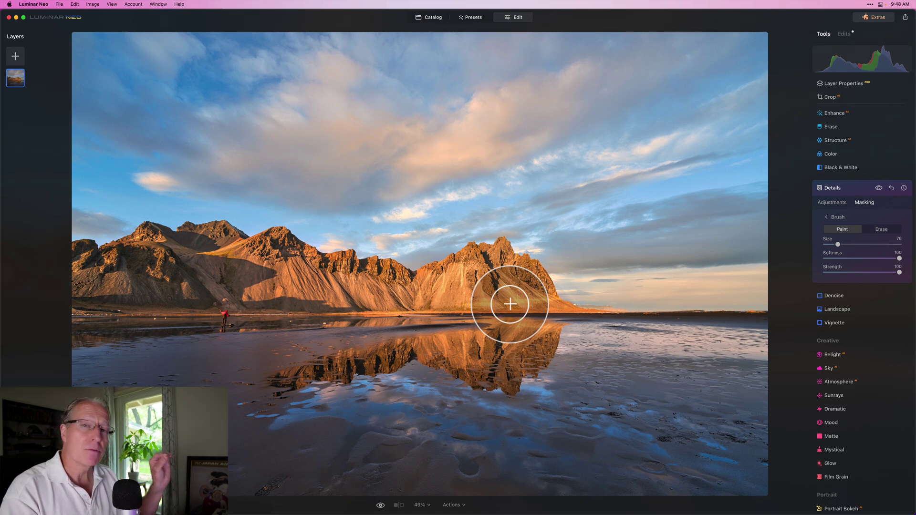
{"action": "left_click", "coordinate": [544, 300]}
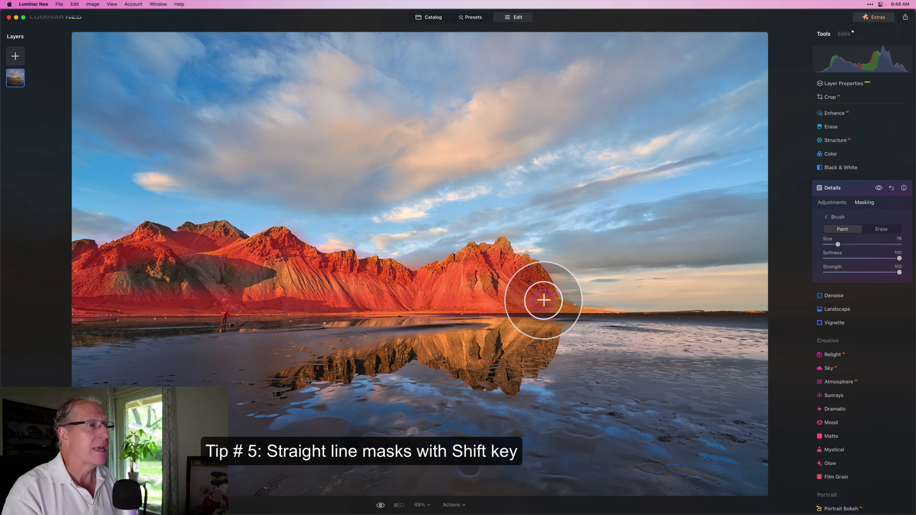
{"action": "left_click", "coordinate": [479, 283], "text": "shift"}
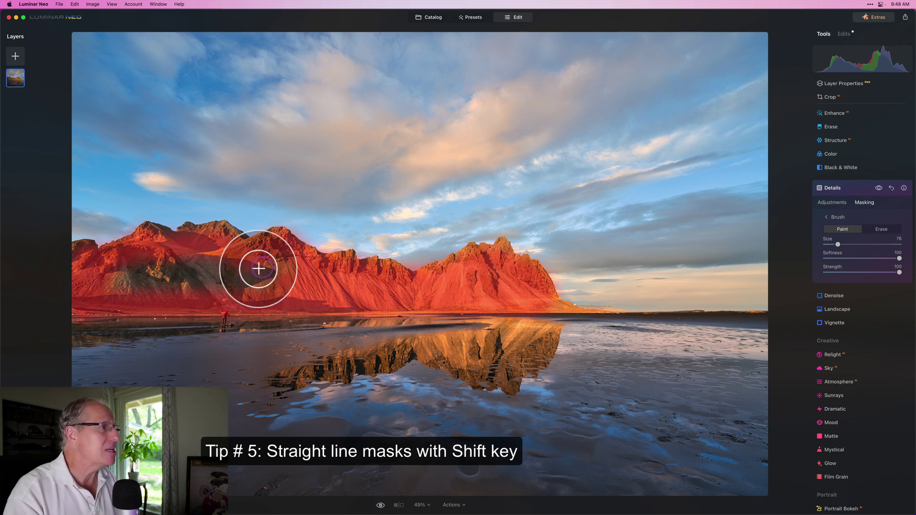
{"action": "mouse_move", "coordinate": [125, 273]}
{"action": "left_mouse_down"}
{"action": "mouse_move", "coordinate": [196, 287]}
{"action": "mouse_move", "coordinate": [112, 293]}
{"action": "mouse_move", "coordinate": [292, 296]}
{"action": "mouse_move", "coordinate": [420, 292]}
{"action": "mouse_move", "coordinate": [508, 268]}
{"action": "mouse_move", "coordinate": [525, 283]}
{"action": "mouse_move", "coordinate": [525, 305]}
{"action": "left_mouse_up"}
{"action": "mouse_move", "coordinate": [538, 348]}
{"action": "left_mouse_down"}
{"action": "mouse_move", "coordinate": [506, 382]}
{"action": "mouse_move", "coordinate": [506, 351]}
{"action": "mouse_move", "coordinate": [491, 354]}
{"action": "mouse_move", "coordinate": [488, 375]}
{"action": "mouse_move", "coordinate": [459, 367]}
{"action": "mouse_move", "coordinate": [440, 349]}
{"action": "mouse_move", "coordinate": [282, 381]}
{"action": "left_mouse_up"}
Set Small Details to 0 for the masked mountains and close the Details tool
{"action": "left_click", "coordinate": [837, 203]}
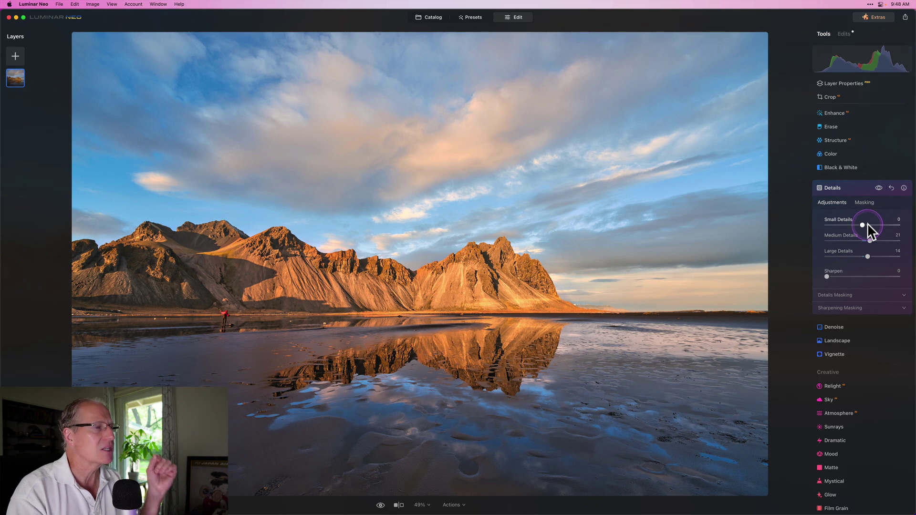
{"action": "left_click", "coordinate": [865, 202]}
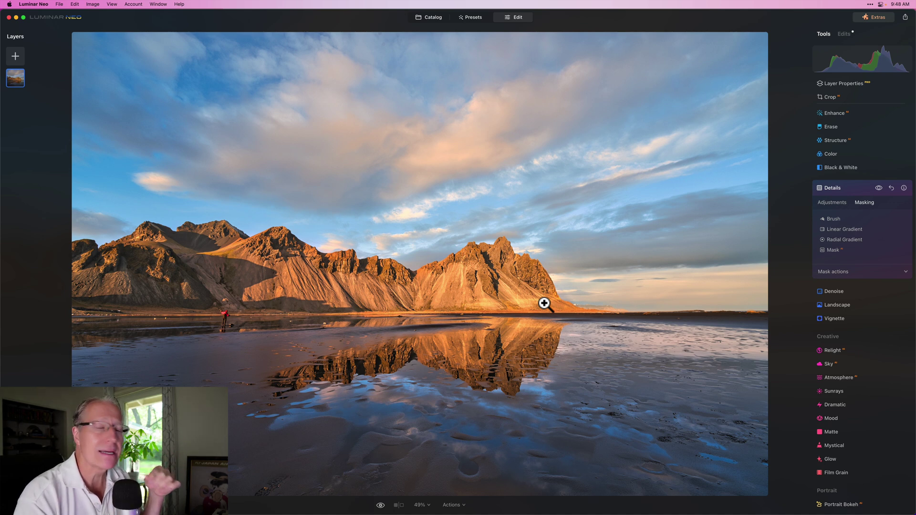
{"action": "left_click", "coordinate": [808, 305]}
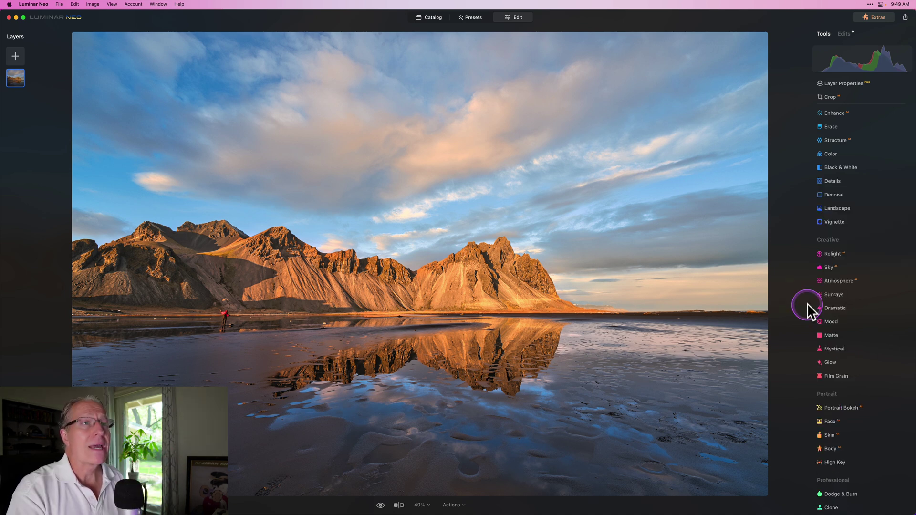
Add an Enhance adjustment with Accent set to 29
{"action": "left_click", "coordinate": [872, 143]}
{"action": "scroll", "coordinate": [872, 142], "scroll_direction": "up", "scroll_amount": 5}
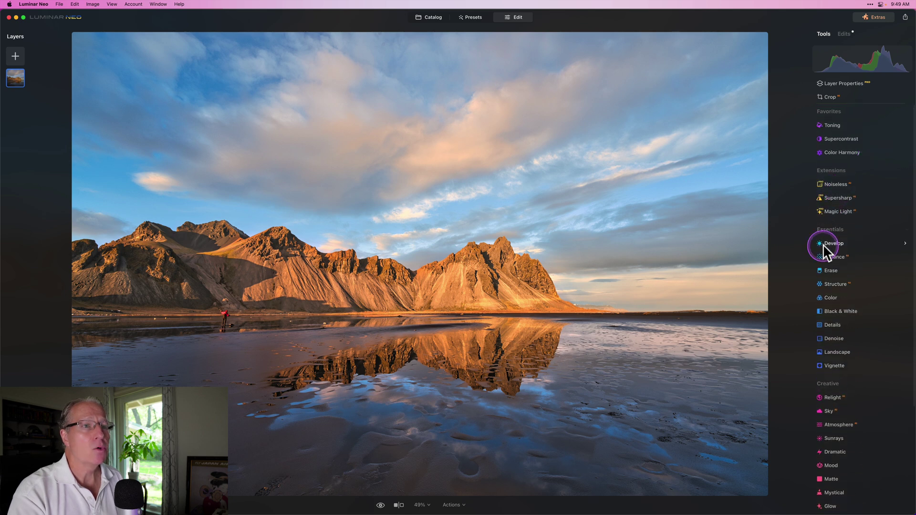
{"action": "left_click", "coordinate": [831, 258]}
{"action": "left_click_drag", "start_coordinate": [831, 264], "coordinate": [842, 266]}
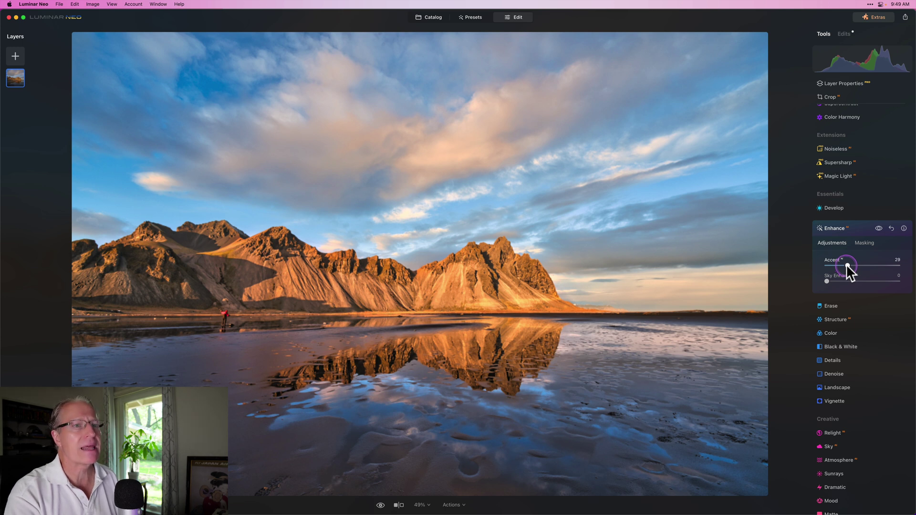
Draw a radial gradient mask centred on the mountains for the Enhance adjustment and invert it to cover the inside of the circle
{"action": "left_click", "coordinate": [861, 244]}
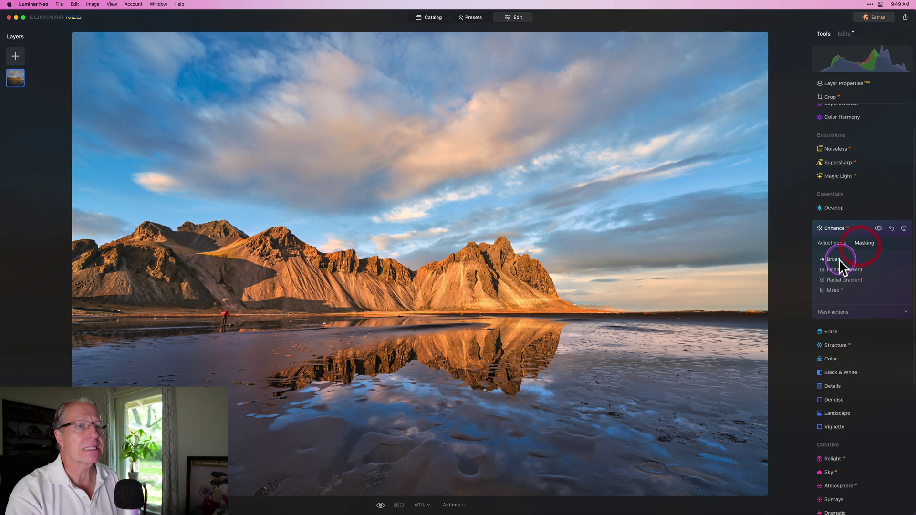
{"action": "left_click", "coordinate": [836, 280]}
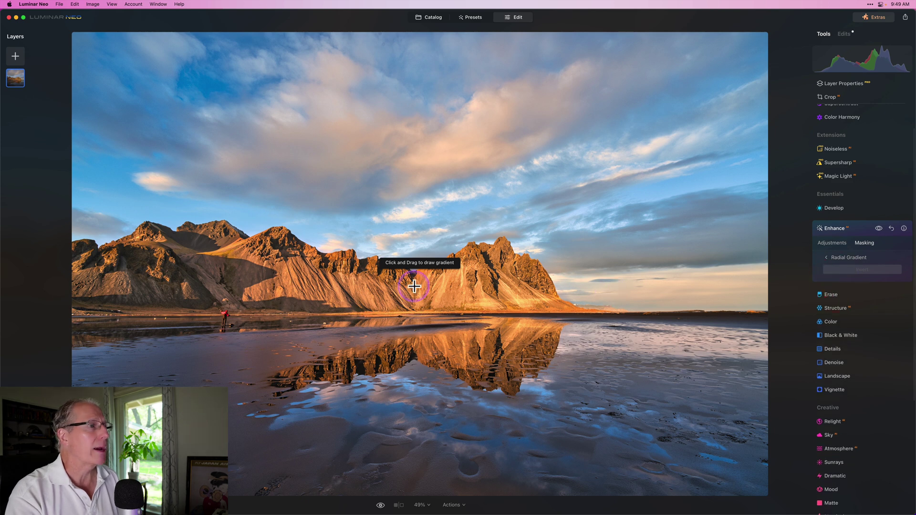
{"action": "left_click_drag", "start_coordinate": [413, 292], "coordinate": [458, 293]}
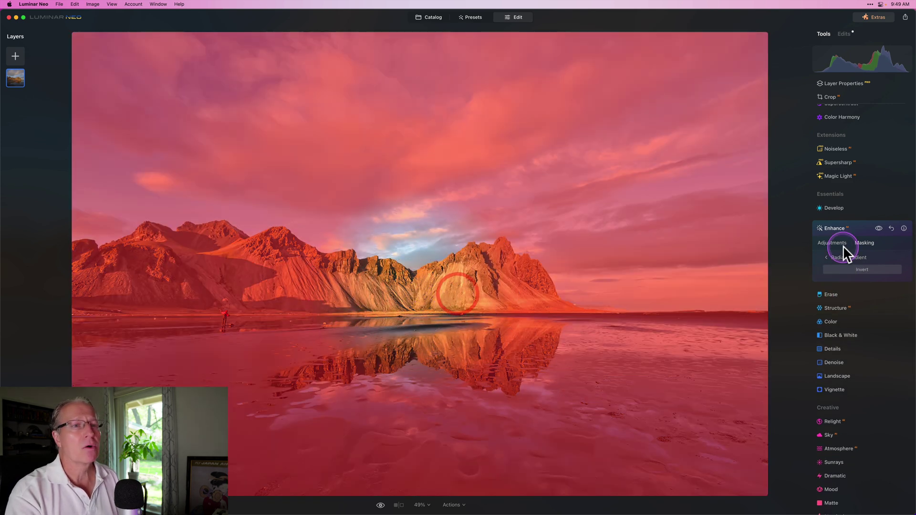
{"action": "left_click", "coordinate": [850, 268]}
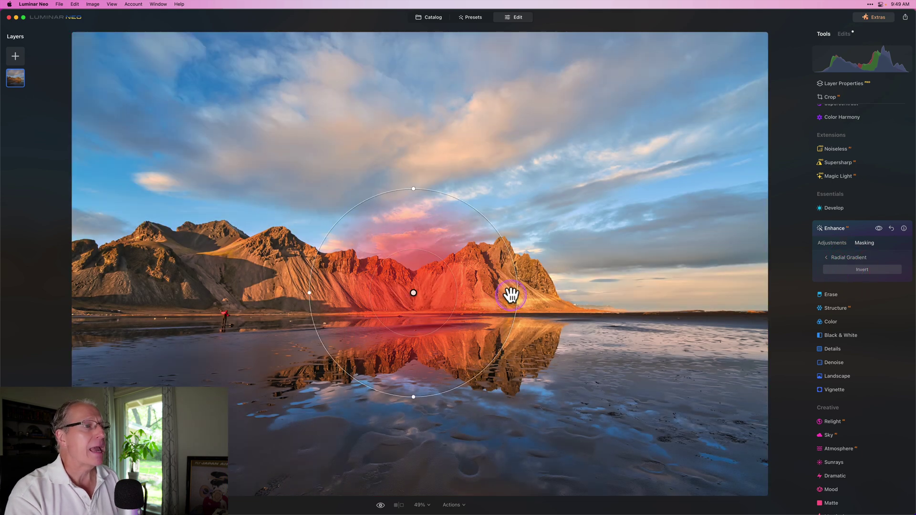
Stretch the radial gradient into a wide ellipse over the mountains and their reflection, and pull its outer feather boundary slightly inward
{"action": "left_click_drag", "start_coordinate": [518, 293], "coordinate": [638, 292]}
{"action": "left_click_drag", "start_coordinate": [501, 280], "coordinate": [542, 272]}
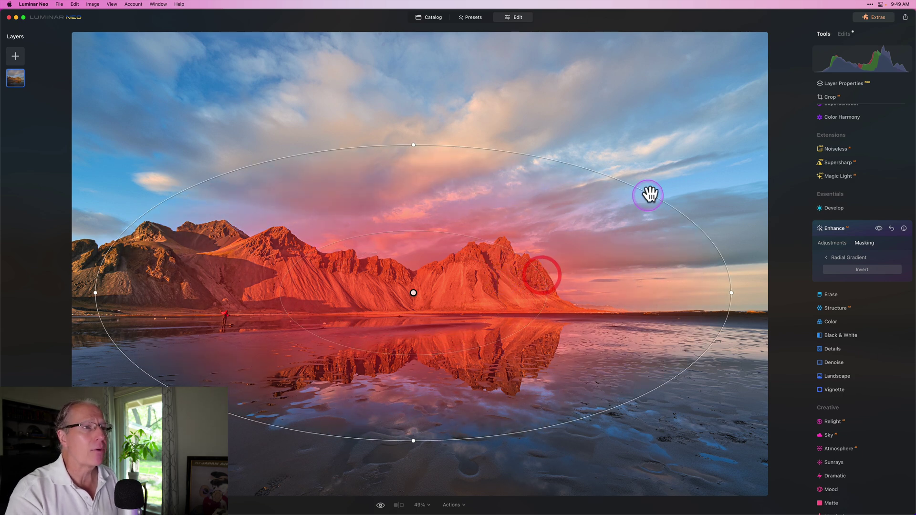
{"action": "mouse_move", "coordinate": [654, 195]}
{"action": "left_mouse_down"}
{"action": "mouse_move", "coordinate": [560, 233]}
{"action": "mouse_move", "coordinate": [657, 205]}
{"action": "left_mouse_up"}
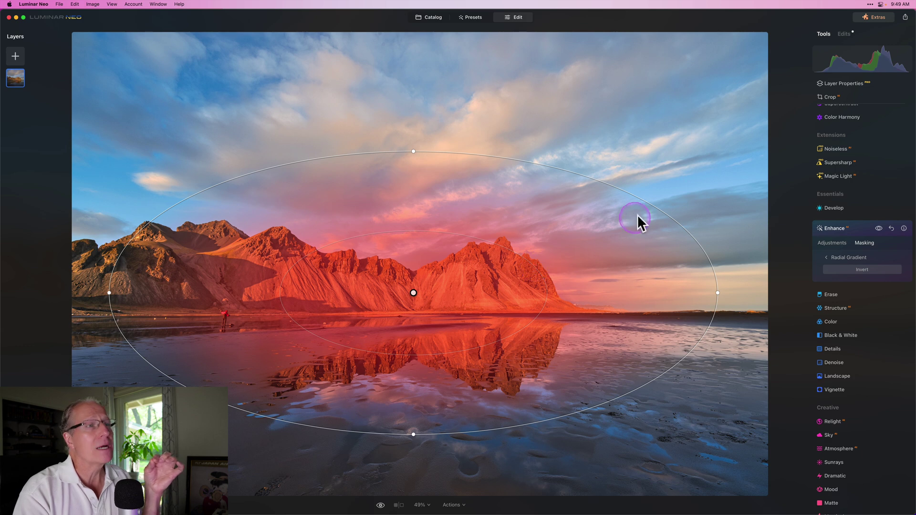
{"action": "mouse_move", "coordinate": [671, 216]}
{"action": "left_mouse_down"}
{"action": "mouse_move", "coordinate": [604, 235]}
{"action": "mouse_move", "coordinate": [663, 216]}
{"action": "left_mouse_up"}
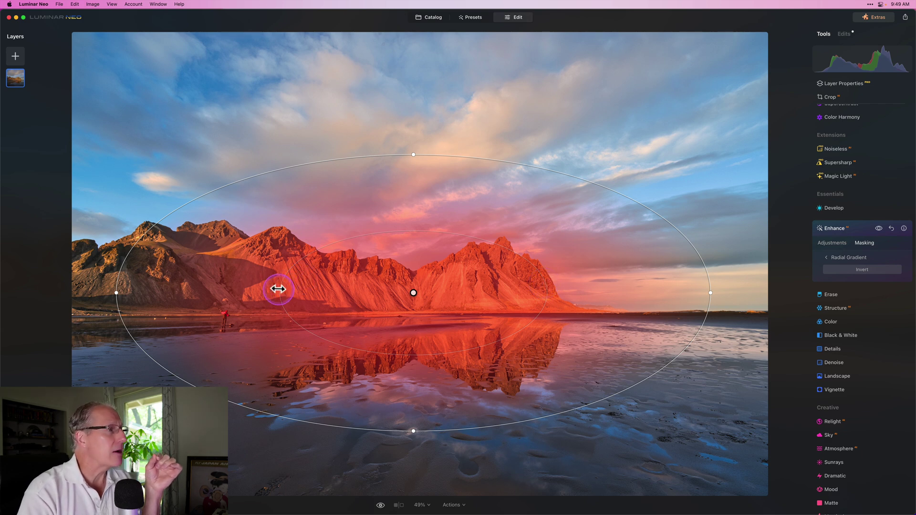
Enlarge the elliptical gradient, fine-tune its inner and outer boundaries, and shift its centre left over the left-hand mountains
{"action": "left_click_drag", "start_coordinate": [276, 289], "coordinate": [265, 288]}
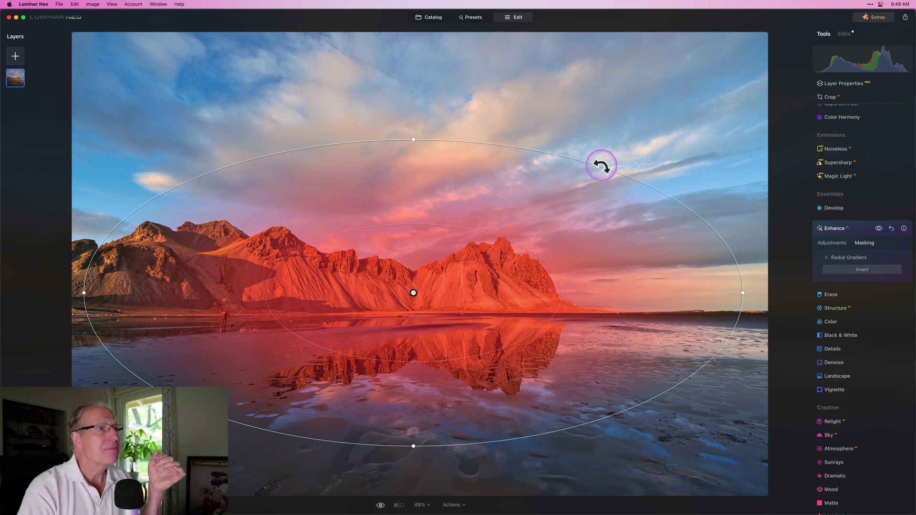
{"action": "left_click_drag", "start_coordinate": [599, 164], "coordinate": [575, 176]}
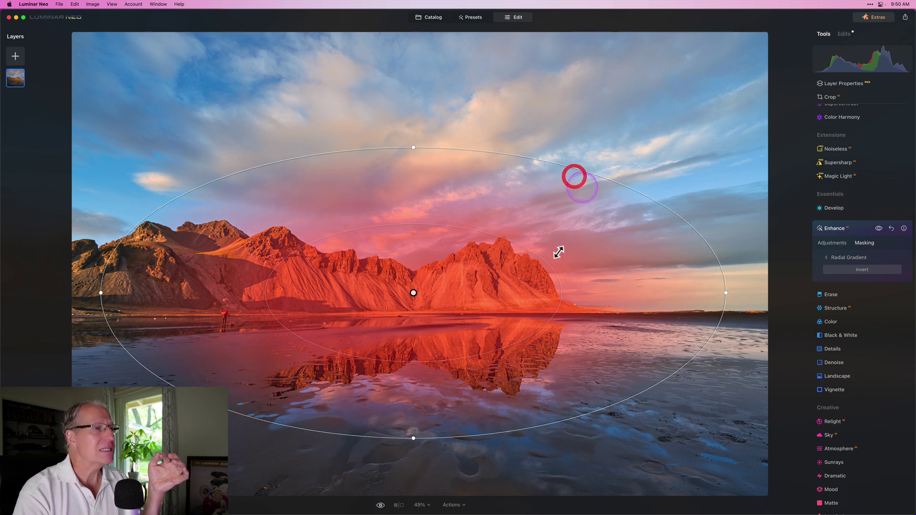
{"action": "left_click_drag", "start_coordinate": [556, 271], "coordinate": [608, 259]}
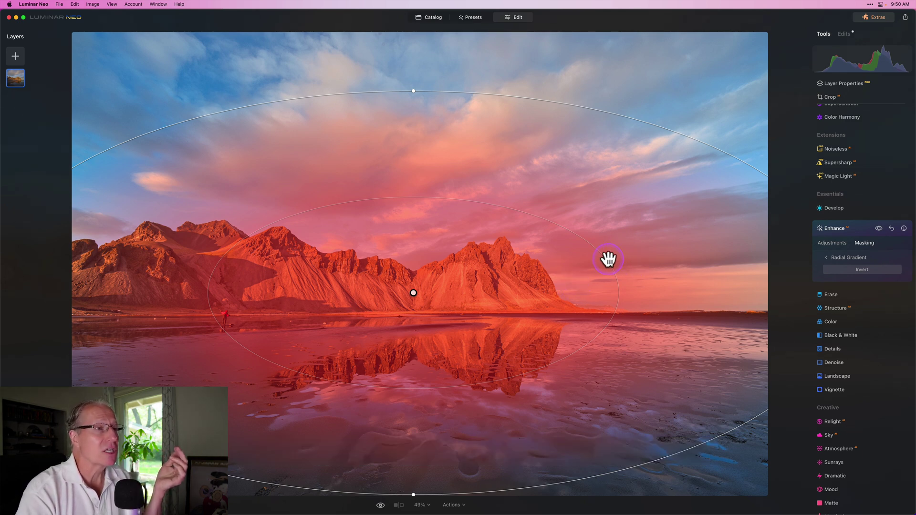
{"action": "left_click_drag", "start_coordinate": [607, 262], "coordinate": [593, 262]}
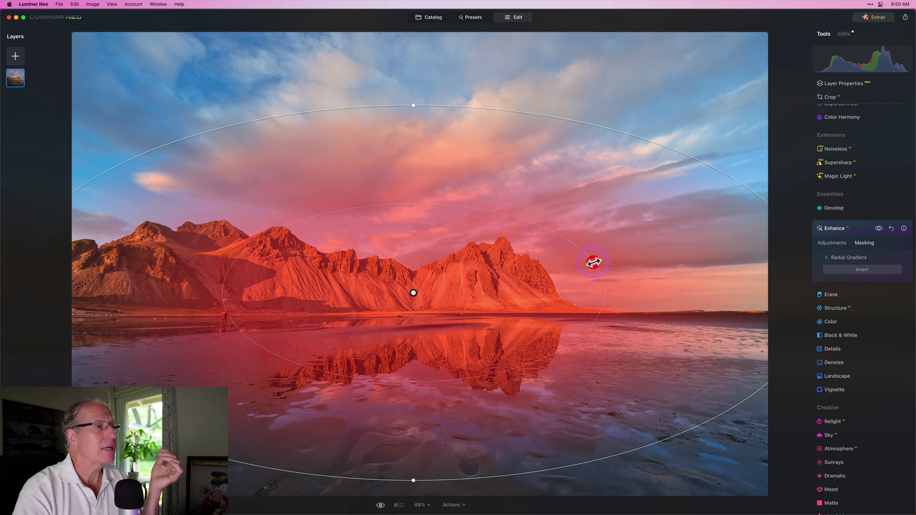
{"action": "left_click_drag", "start_coordinate": [414, 295], "coordinate": [306, 301]}
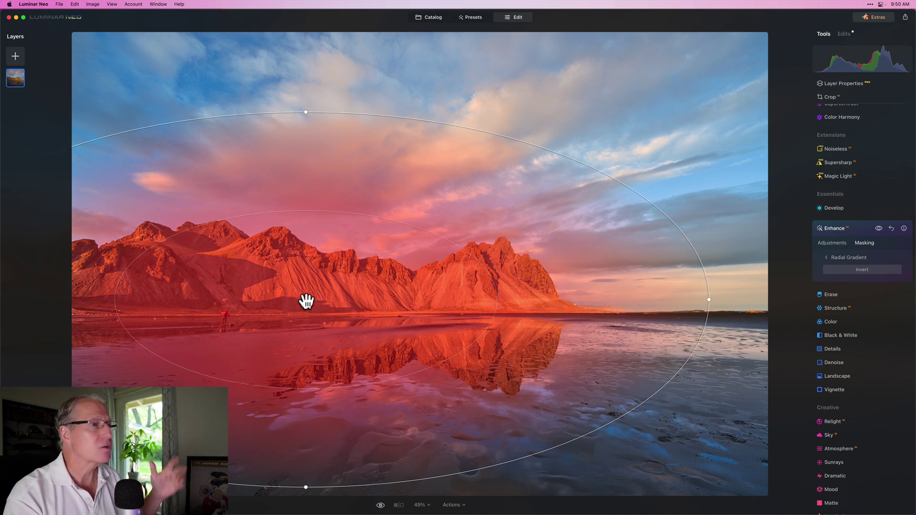
Compare the photo with and without the masked Enhance adjustment
{"action": "left_click", "coordinate": [834, 241]}
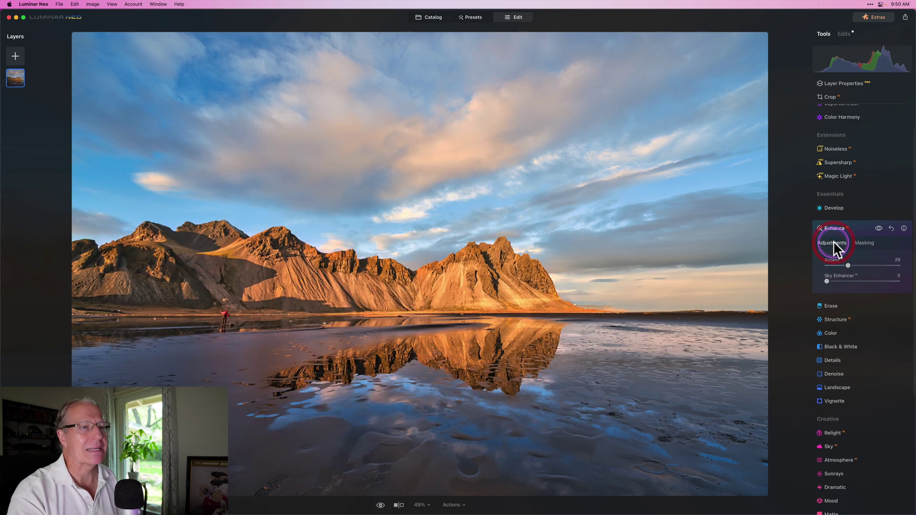
{"action": "left_click", "coordinate": [878, 228]}
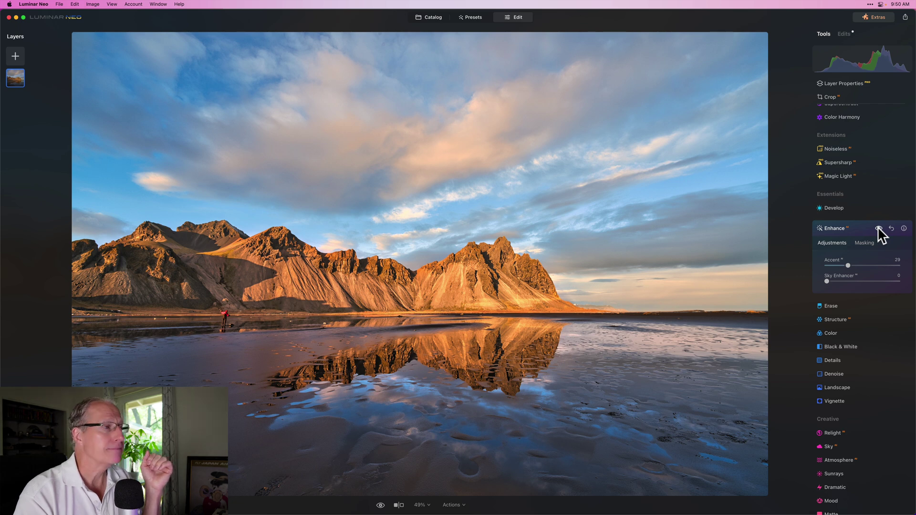
Add a Landscape adjustment with Golden Hour set to 22
{"action": "left_click", "coordinate": [835, 305]}
{"action": "left_click", "coordinate": [838, 315]}
{"action": "left_click", "coordinate": [843, 247]}
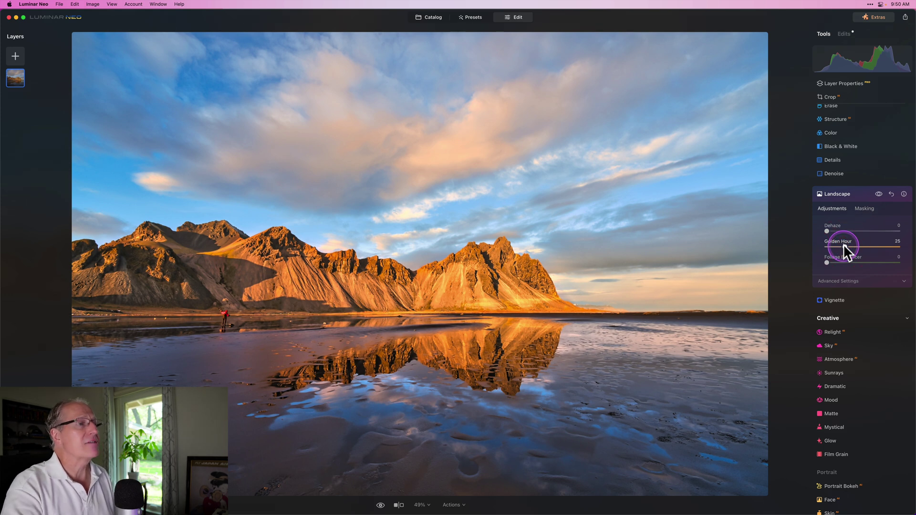
{"action": "left_click_drag", "start_coordinate": [844, 247], "coordinate": [832, 245]}
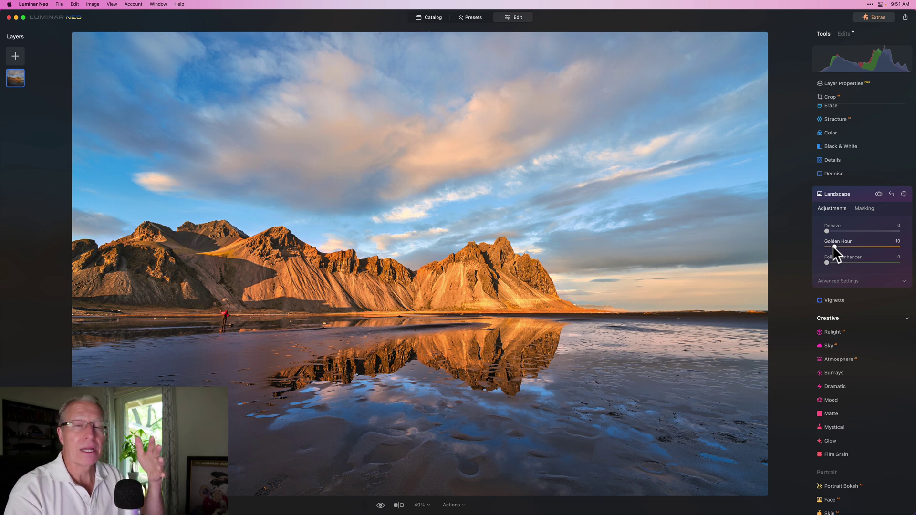
{"action": "mouse_move", "coordinate": [833, 245]}
{"action": "left_mouse_down"}
{"action": "mouse_move", "coordinate": [872, 238]}
{"action": "mouse_move", "coordinate": [847, 240]}
{"action": "left_mouse_up"}
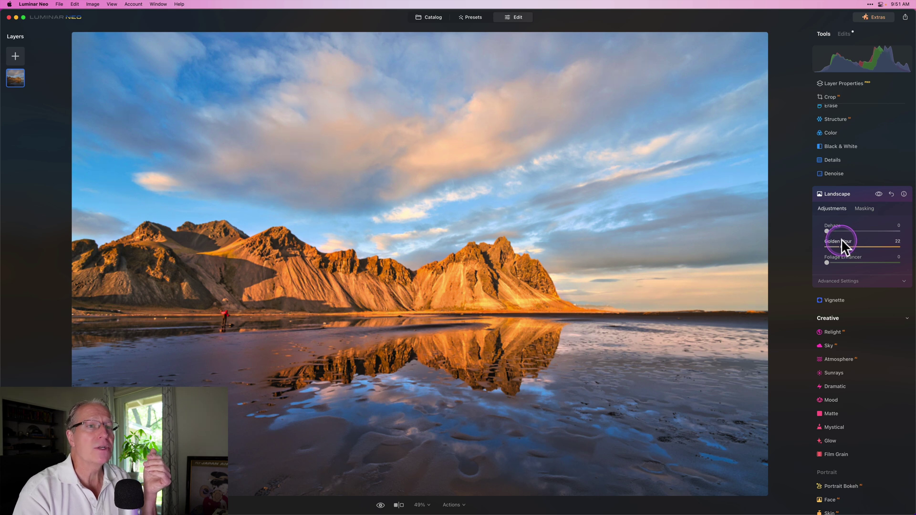
Set Golden Hour to 20 and paint a brush mask for the Landscape adjustment over the mountains at strength 60
{"action": "mouse_move", "coordinate": [840, 239]}
{"action": "left_mouse_down"}
{"action": "mouse_move", "coordinate": [859, 208]}
{"action": "mouse_move", "coordinate": [843, 243]}
{"action": "left_mouse_up"}
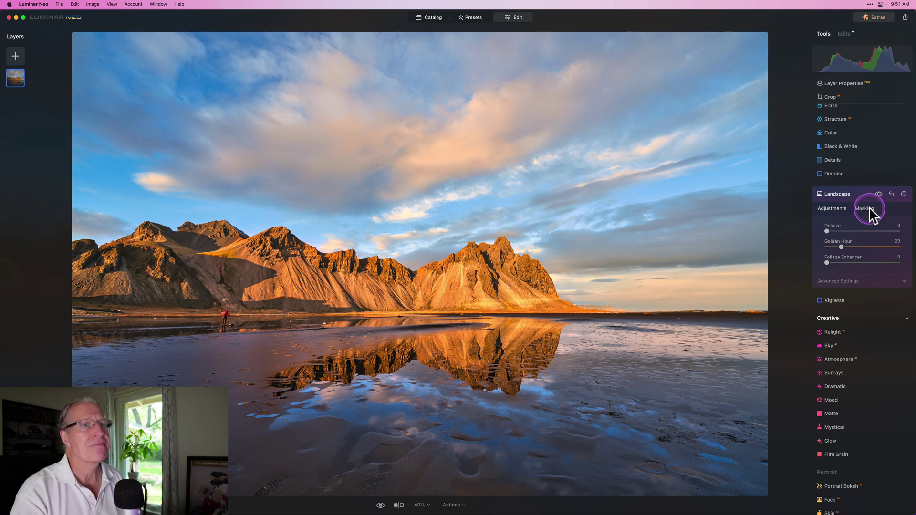
{"action": "left_click", "coordinate": [867, 209]}
{"action": "left_click", "coordinate": [835, 226]}
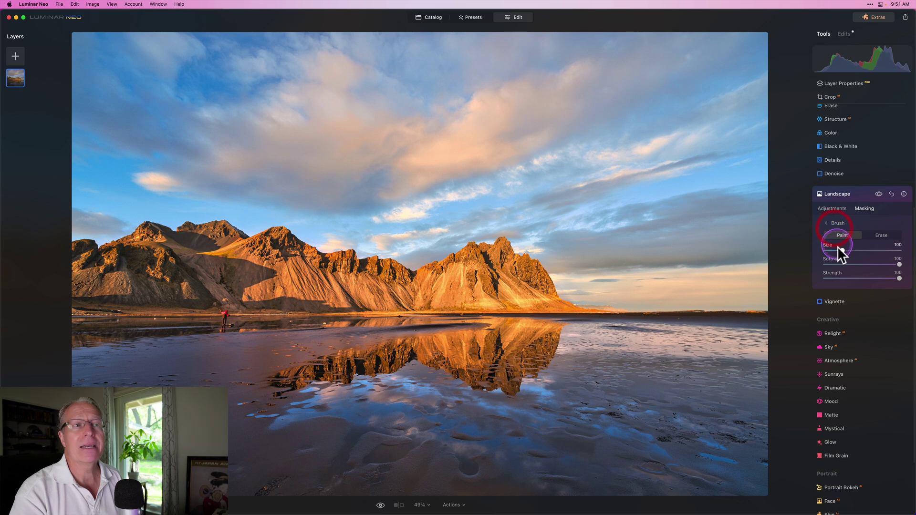
{"action": "left_click", "coordinate": [866, 278]}
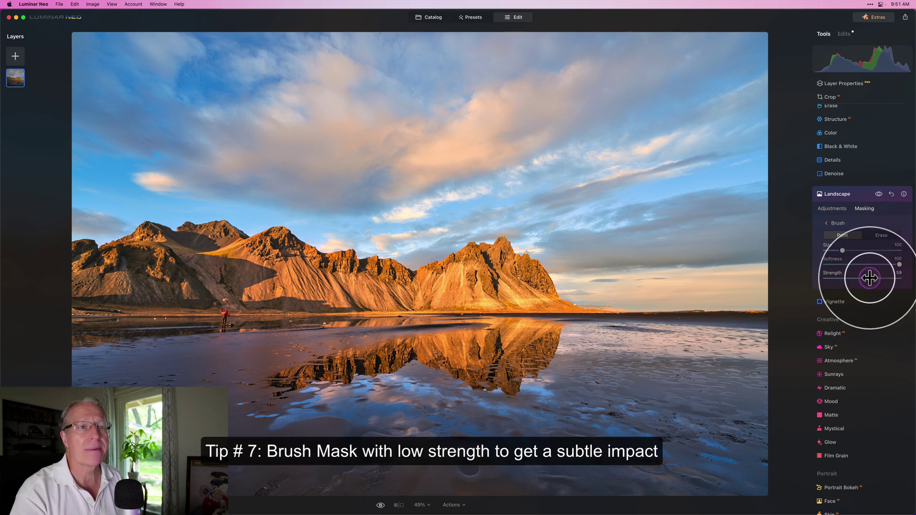
{"action": "left_click", "coordinate": [871, 278]}
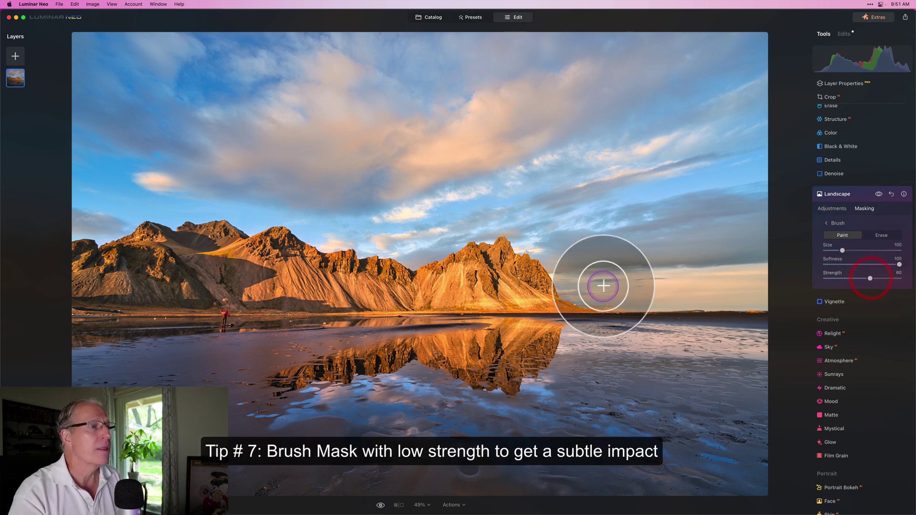
{"action": "mouse_move", "coordinate": [426, 309]}
{"action": "left_mouse_down"}
{"action": "mouse_move", "coordinate": [440, 285]}
{"action": "mouse_move", "coordinate": [495, 259]}
{"action": "mouse_move", "coordinate": [537, 294]}
{"action": "mouse_move", "coordinate": [481, 292]}
{"action": "mouse_move", "coordinate": [507, 294]}
{"action": "mouse_move", "coordinate": [530, 328]}
{"action": "mouse_move", "coordinate": [492, 371]}
{"action": "mouse_move", "coordinate": [524, 349]}
{"action": "mouse_move", "coordinate": [461, 356]}
{"action": "mouse_move", "coordinate": [412, 343]}
{"action": "mouse_move", "coordinate": [374, 365]}
{"action": "mouse_move", "coordinate": [330, 367]}
{"action": "mouse_move", "coordinate": [523, 347]}
{"action": "mouse_move", "coordinate": [529, 299]}
{"action": "mouse_move", "coordinate": [443, 283]}
{"action": "mouse_move", "coordinate": [428, 294]}
{"action": "mouse_move", "coordinate": [386, 278]}
{"action": "mouse_move", "coordinate": [408, 290]}
{"action": "mouse_move", "coordinate": [346, 269]}
{"action": "mouse_move", "coordinate": [309, 273]}
{"action": "mouse_move", "coordinate": [299, 254]}
{"action": "mouse_move", "coordinate": [202, 254]}
{"action": "mouse_move", "coordinate": [206, 244]}
{"action": "mouse_move", "coordinate": [194, 242]}
{"action": "mouse_move", "coordinate": [134, 254]}
{"action": "mouse_move", "coordinate": [84, 277]}
{"action": "mouse_move", "coordinate": [153, 288]}
{"action": "mouse_move", "coordinate": [93, 288]}
{"action": "mouse_move", "coordinate": [269, 276]}
{"action": "mouse_move", "coordinate": [132, 294]}
{"action": "mouse_move", "coordinate": [362, 295]}
{"action": "mouse_move", "coordinate": [328, 287]}
{"action": "mouse_move", "coordinate": [404, 295]}
{"action": "mouse_move", "coordinate": [493, 281]}
{"action": "mouse_move", "coordinate": [544, 295]}
{"action": "mouse_move", "coordinate": [352, 297]}
{"action": "left_mouse_up"}
Compare the photo with and without the brushed Landscape adjustment, keeping Golden Hour at 20
{"action": "left_click", "coordinate": [879, 194]}
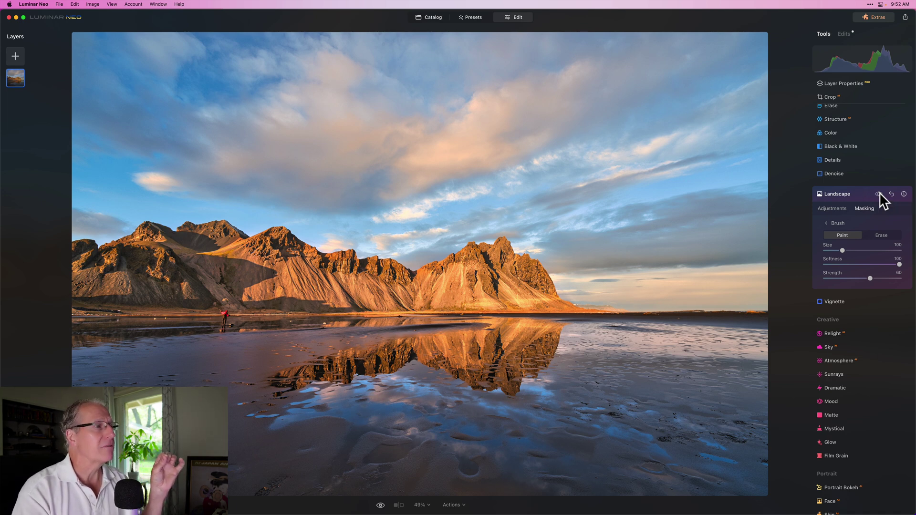
{"action": "left_click", "coordinate": [879, 193]}
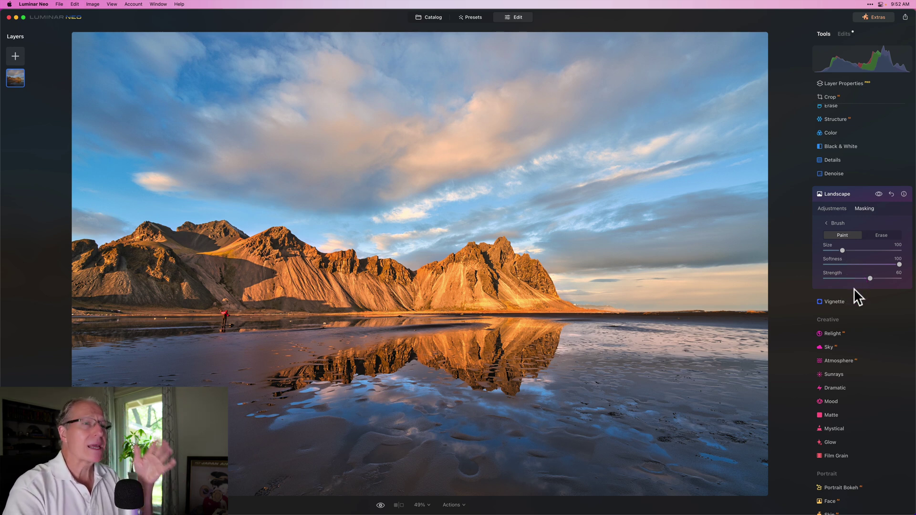
{"action": "left_click", "coordinate": [838, 207]}
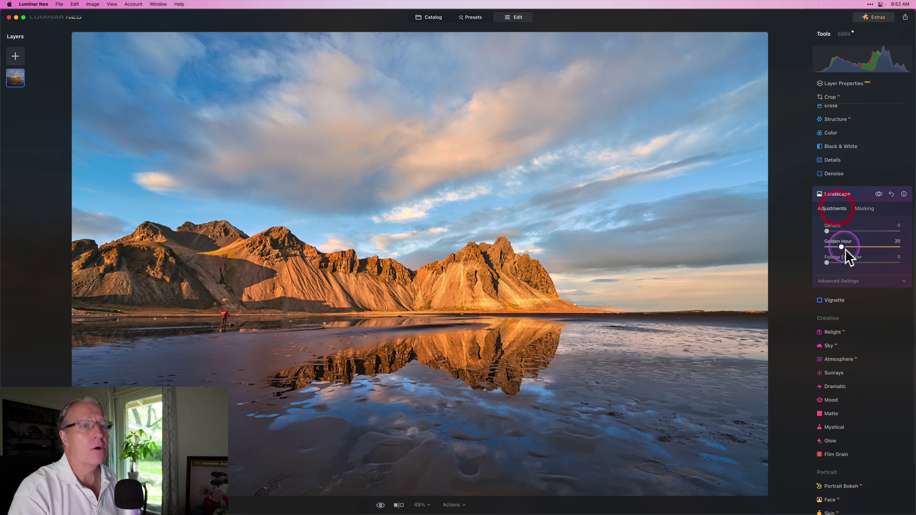
{"action": "left_click_drag", "start_coordinate": [841, 245], "coordinate": [852, 244]}
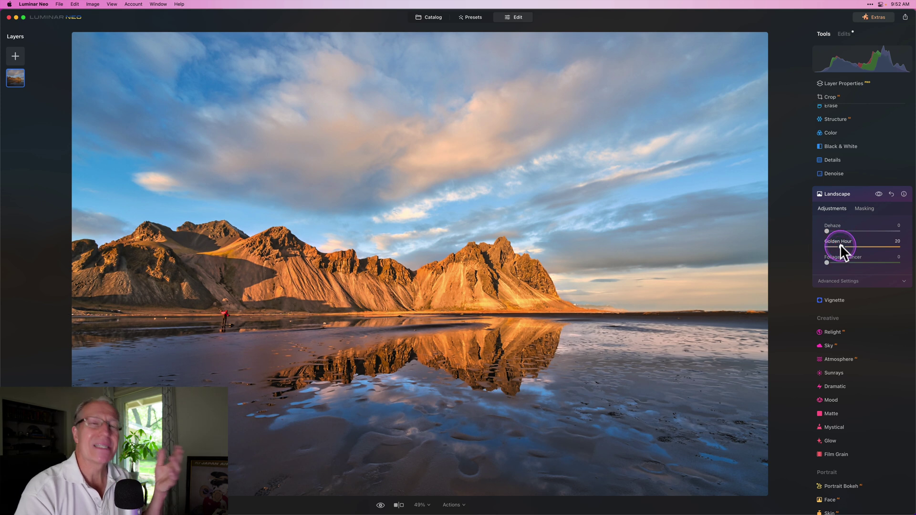
{"action": "left_click", "coordinate": [879, 194]}
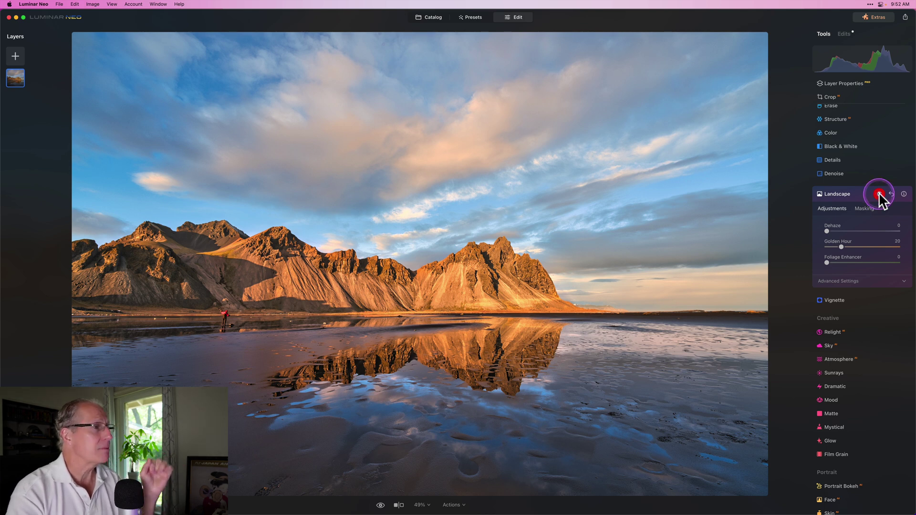
{"action": "left_click", "coordinate": [853, 194]}
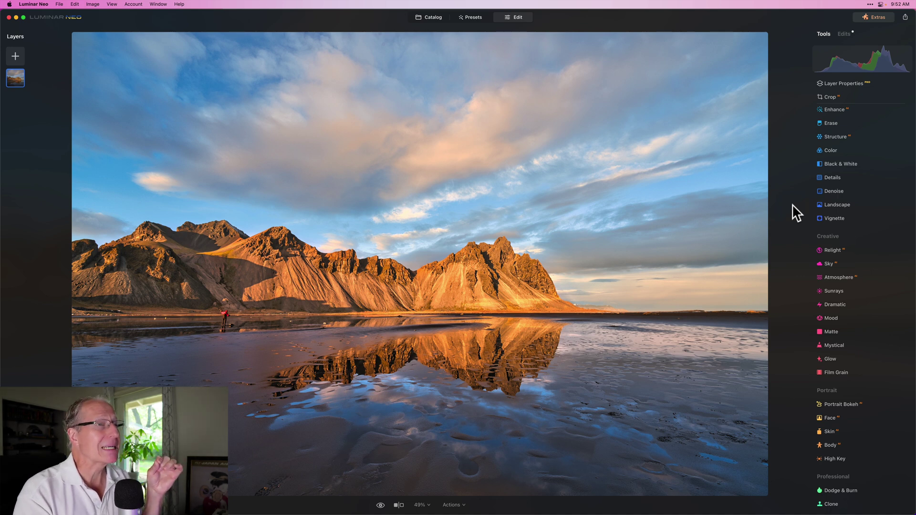
Compare the finished edit with the original photo, both full-frame and with the split before/after divider
{"action": "key", "text": "backslash"}
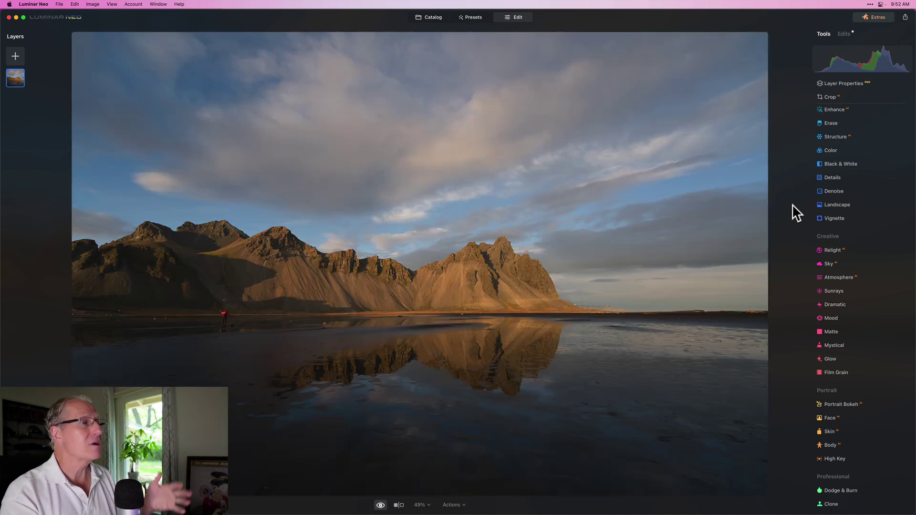
{"action": "key", "text": "backslash"}
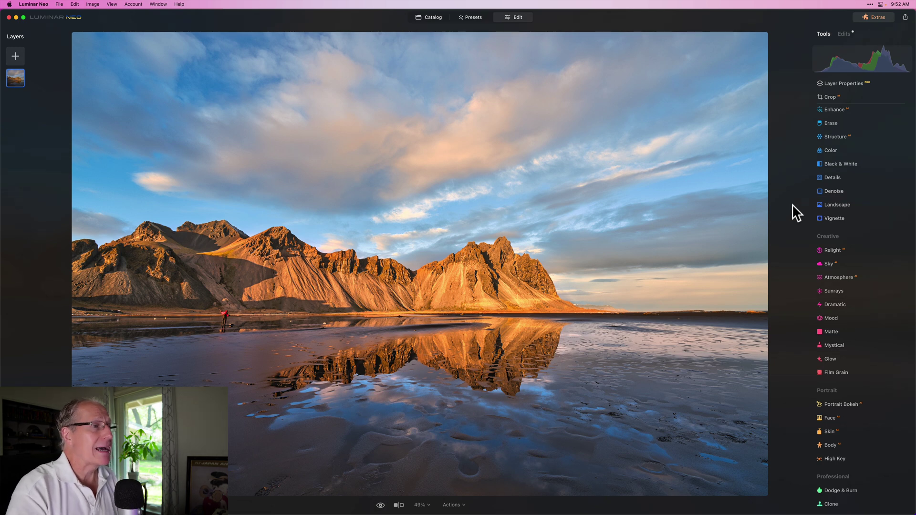
{"action": "left_click", "coordinate": [400, 506]}
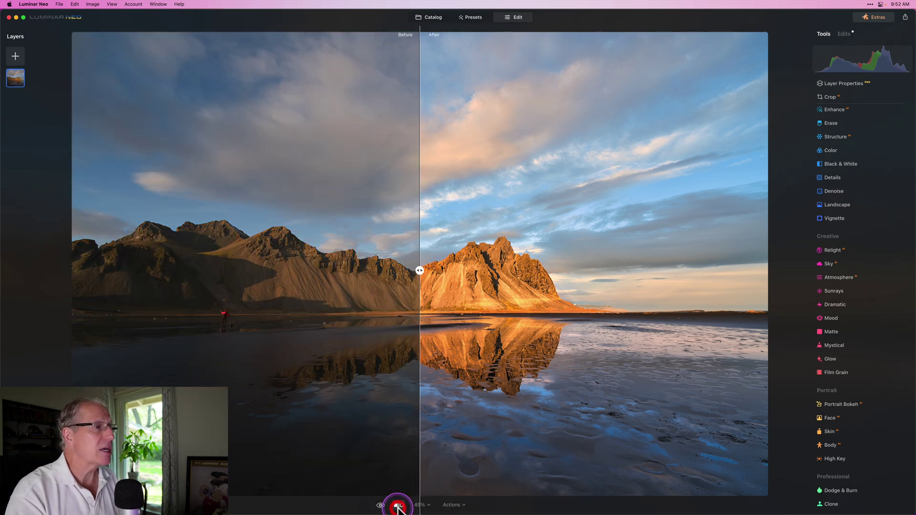
{"action": "mouse_move", "coordinate": [420, 271]}
{"action": "left_mouse_down"}
{"action": "mouse_move", "coordinate": [556, 273]}
{"action": "mouse_move", "coordinate": [329, 251]}
{"action": "mouse_move", "coordinate": [415, 260]}
{"action": "left_mouse_up"}
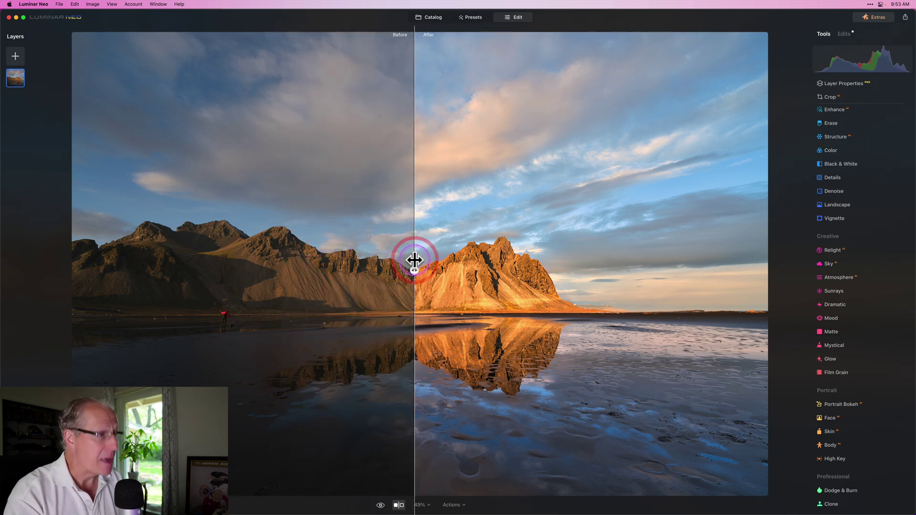
{"action": "left_click", "coordinate": [400, 506]}
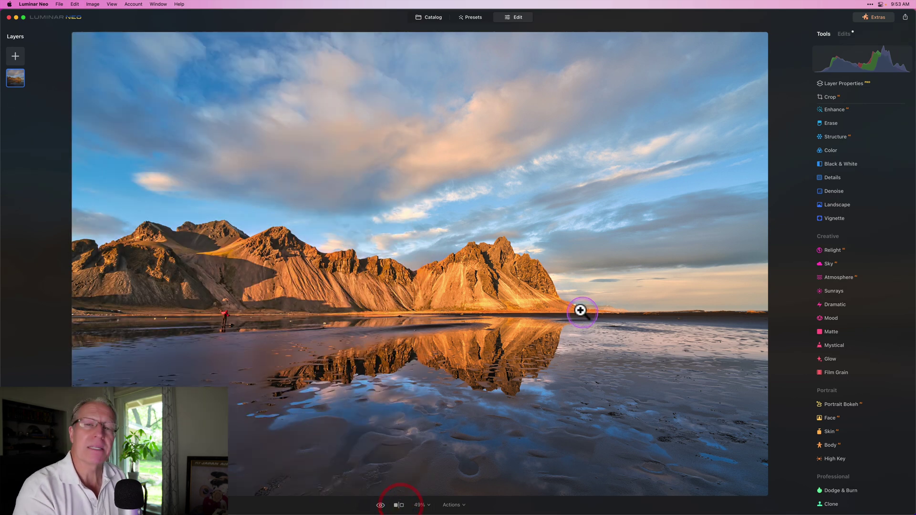